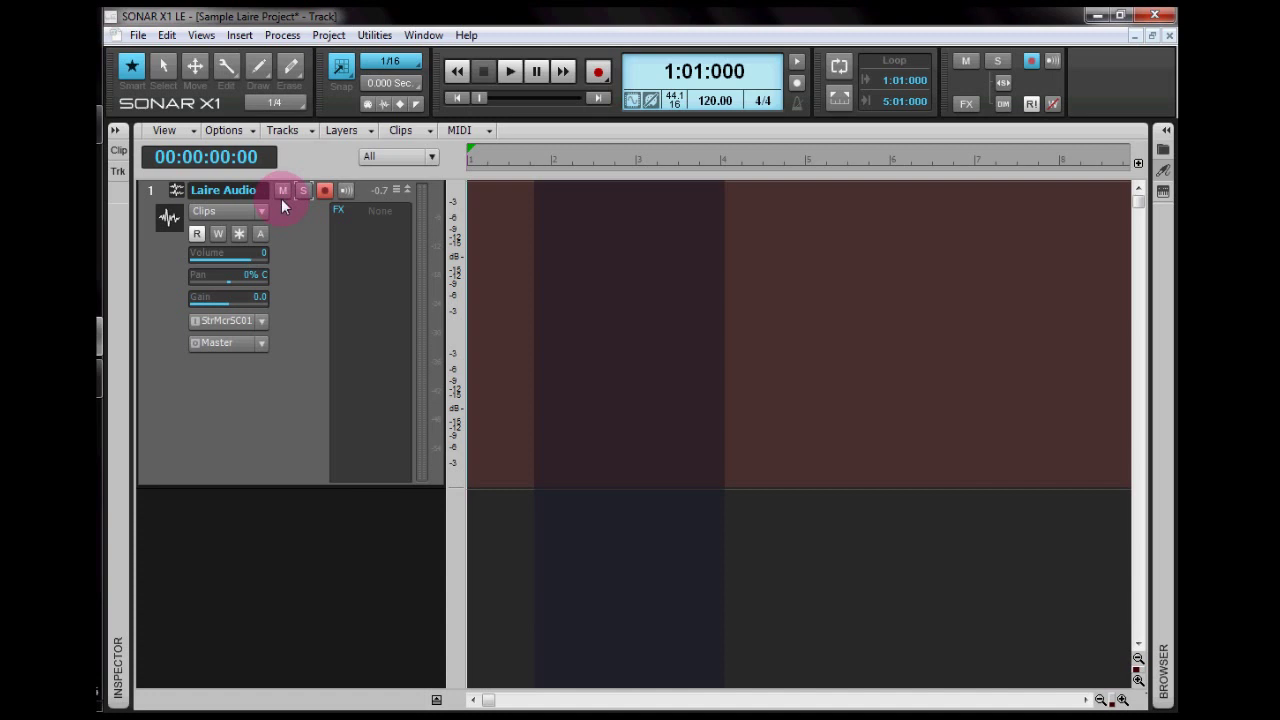
- Import the "Beyonce- Irreplaceable ( Instrumental)" MP3 from the Music library as a new track below track 1
key("alt+Tab")
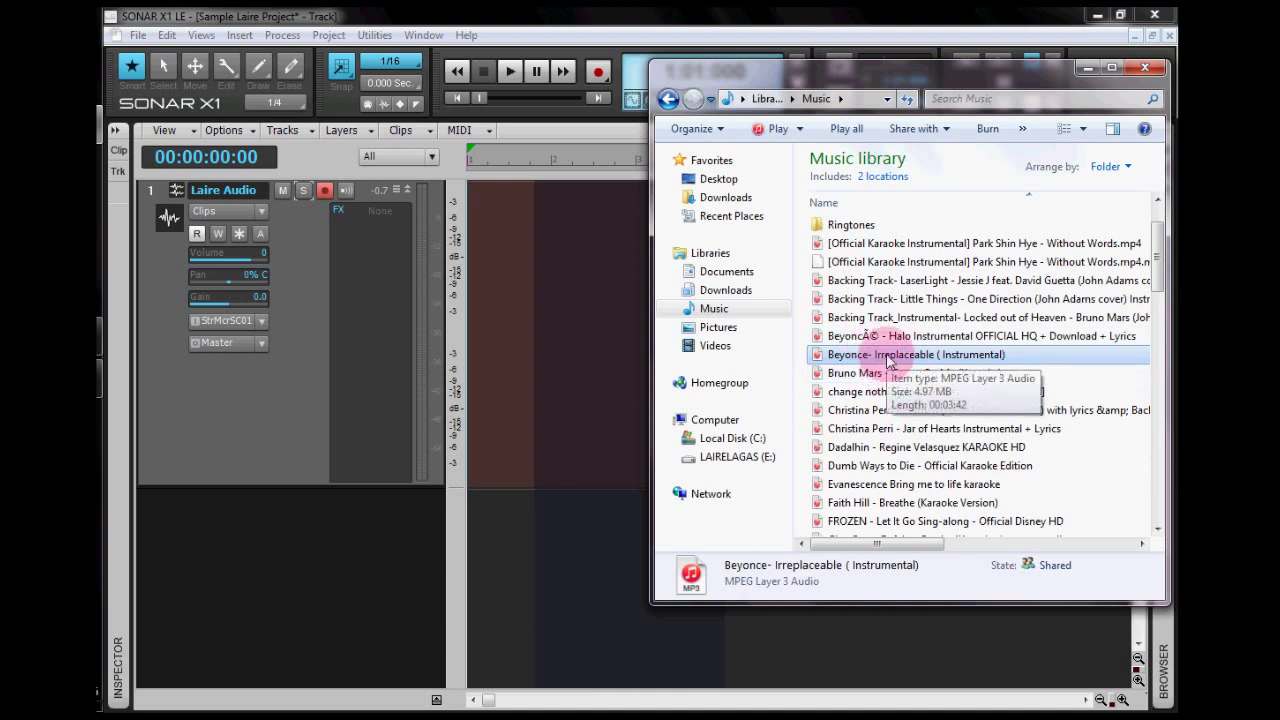
left_click_drag(888, 362, 365, 537)
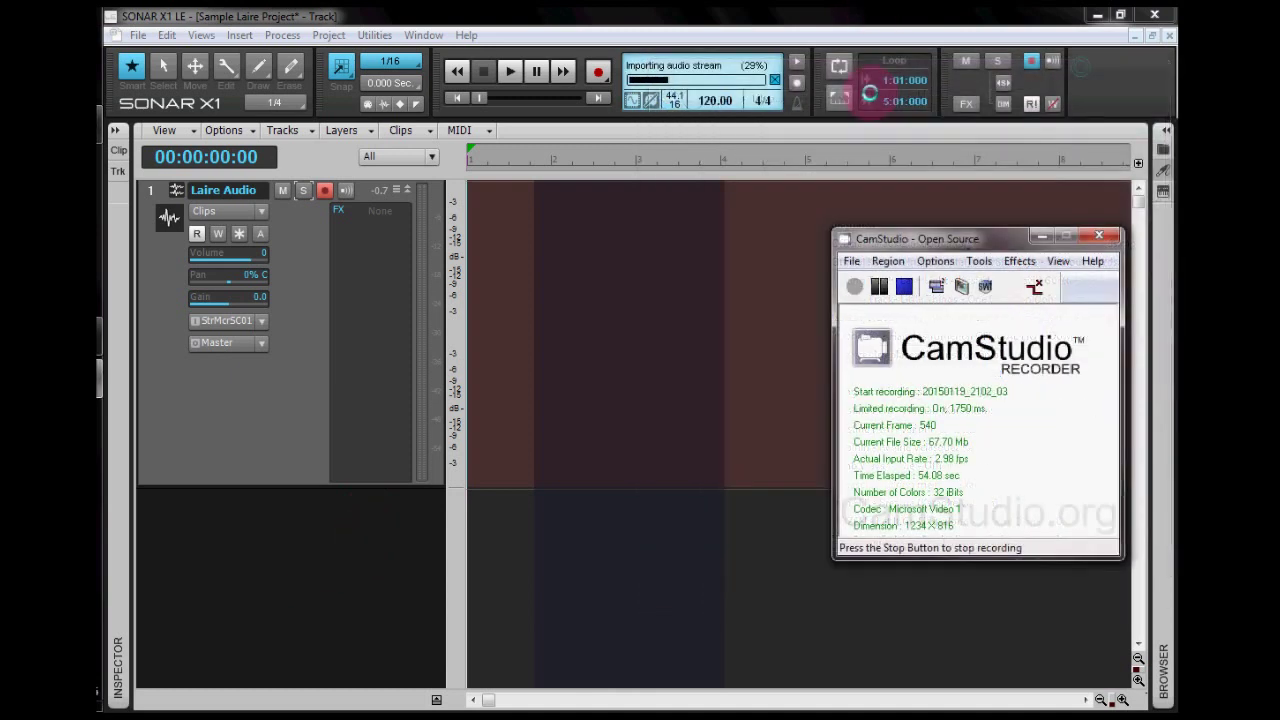
left_click(1038, 238)
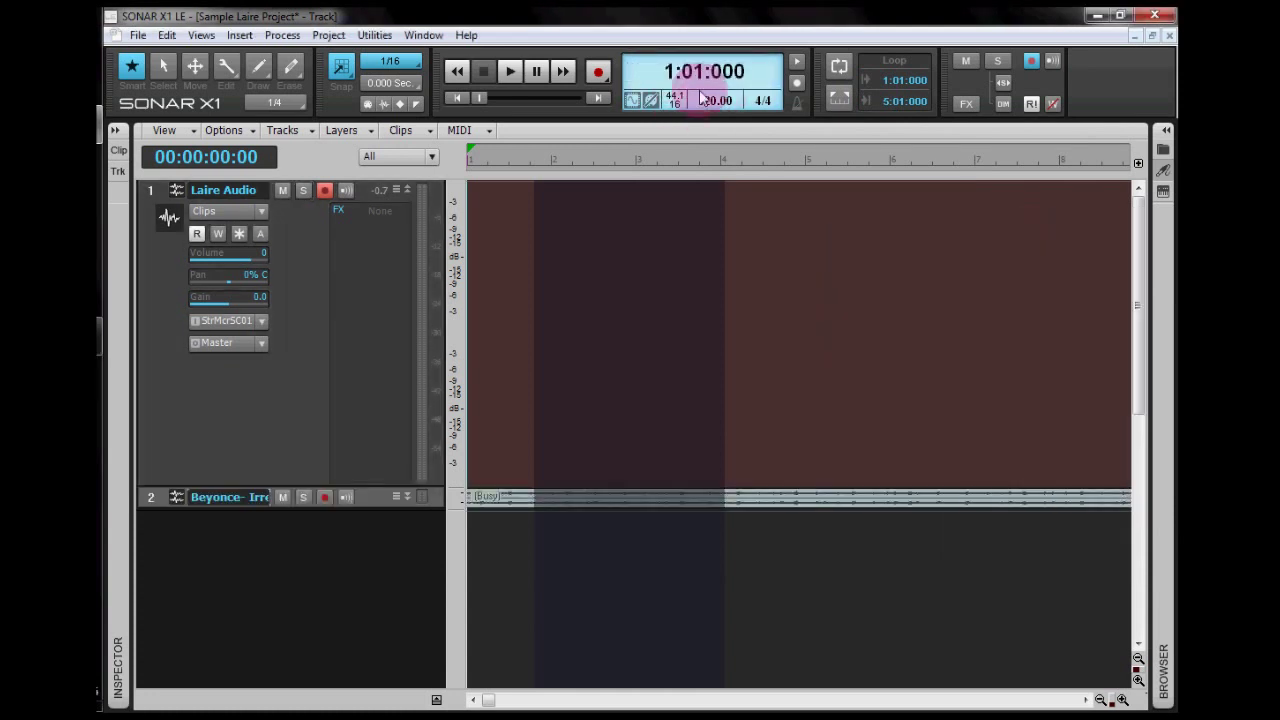
- Play the imported instrumental from the beginning of the project and pause it after a few measures
left_click(543, 548)
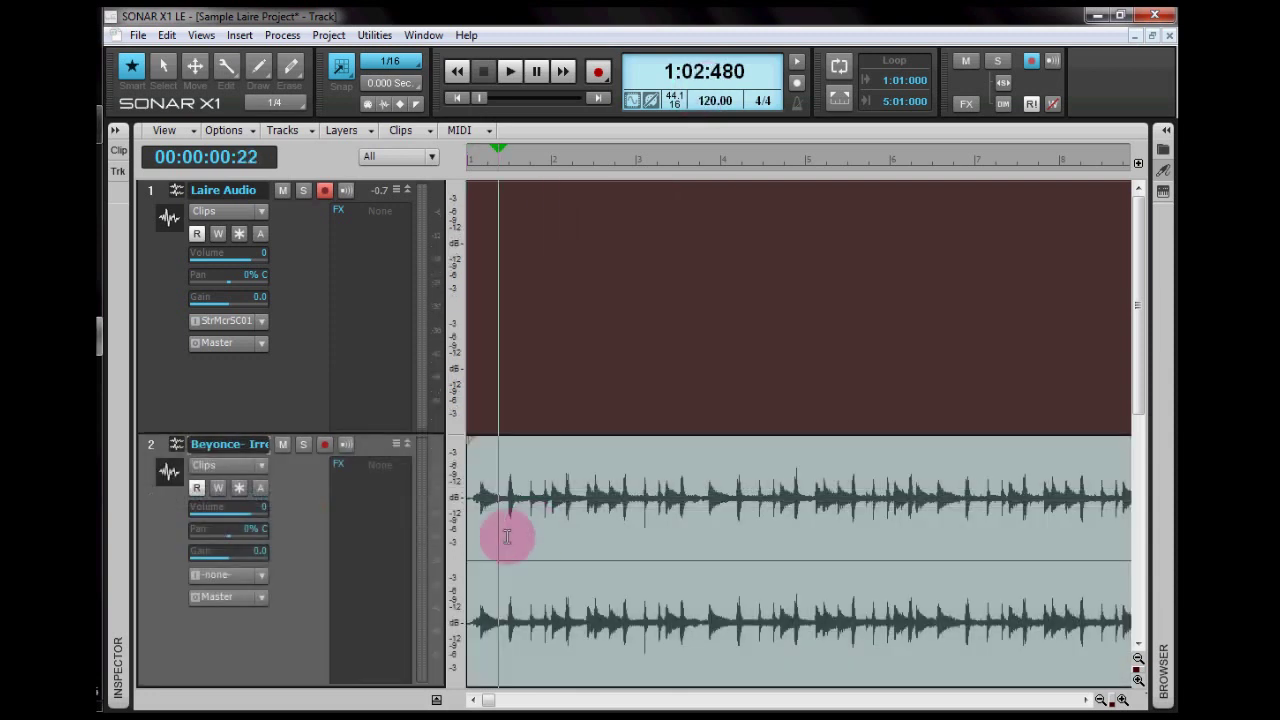
left_click(457, 98)
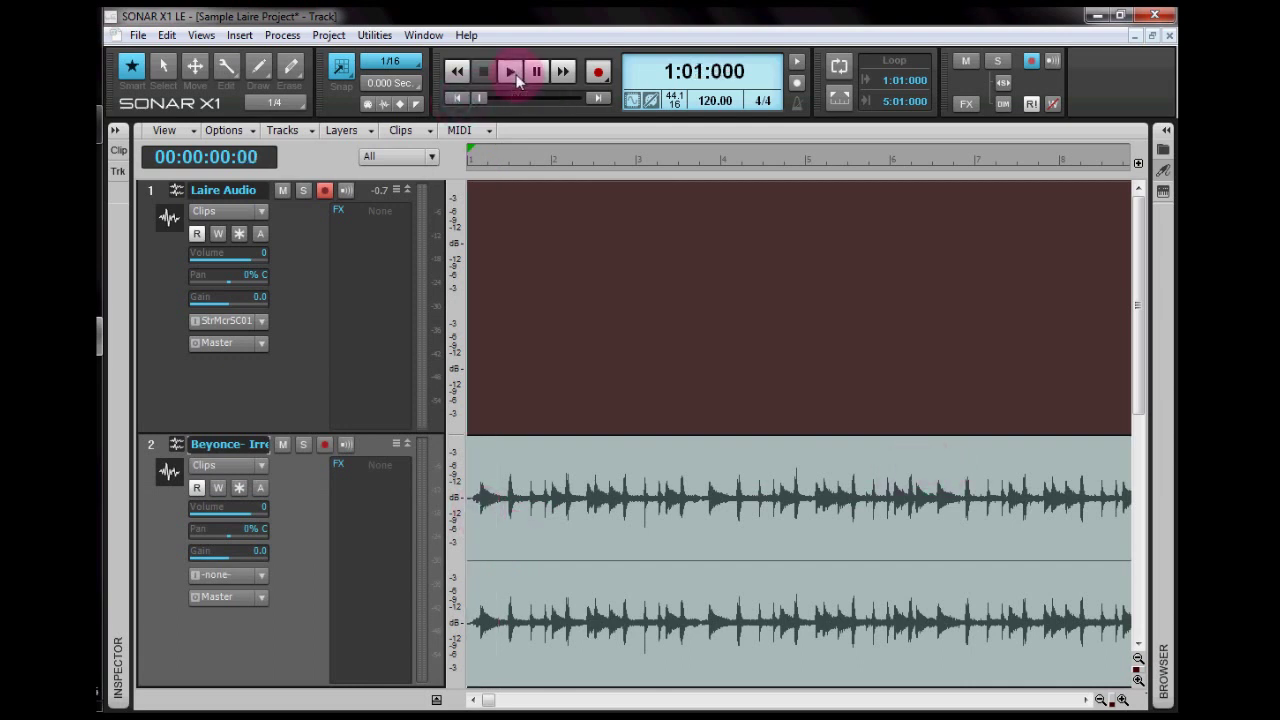
left_click(514, 74)
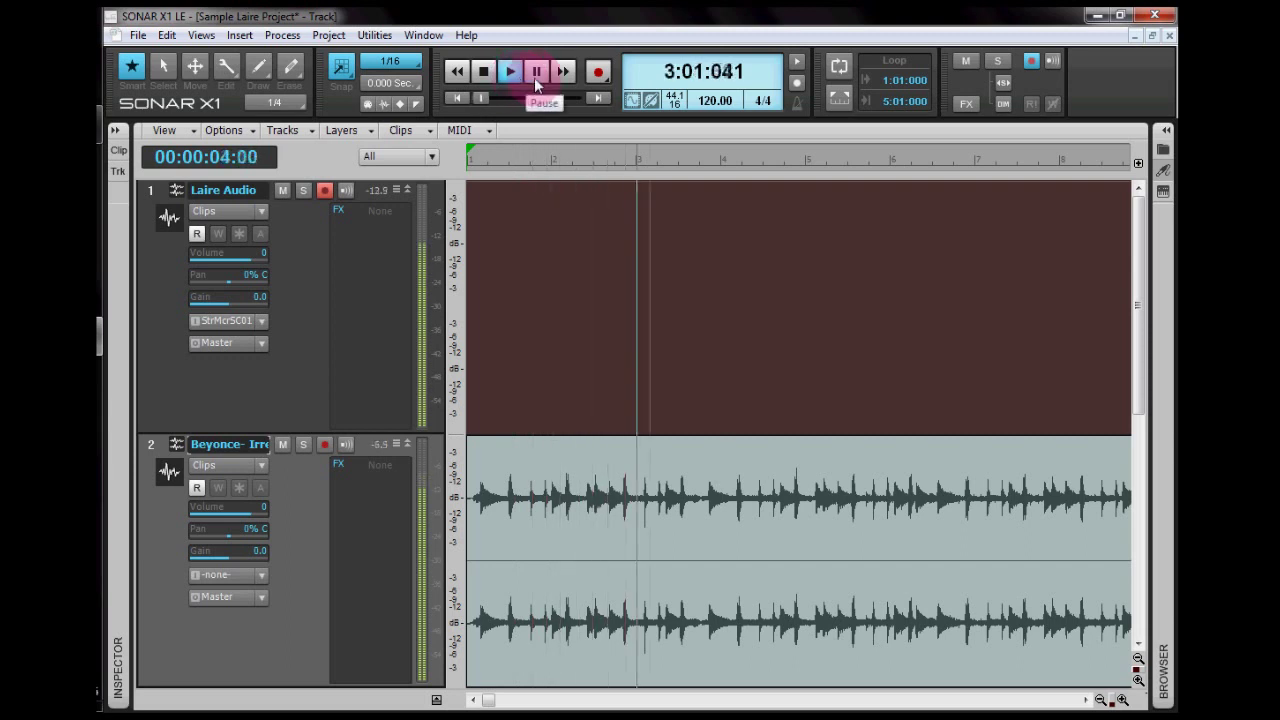
left_click(535, 72)
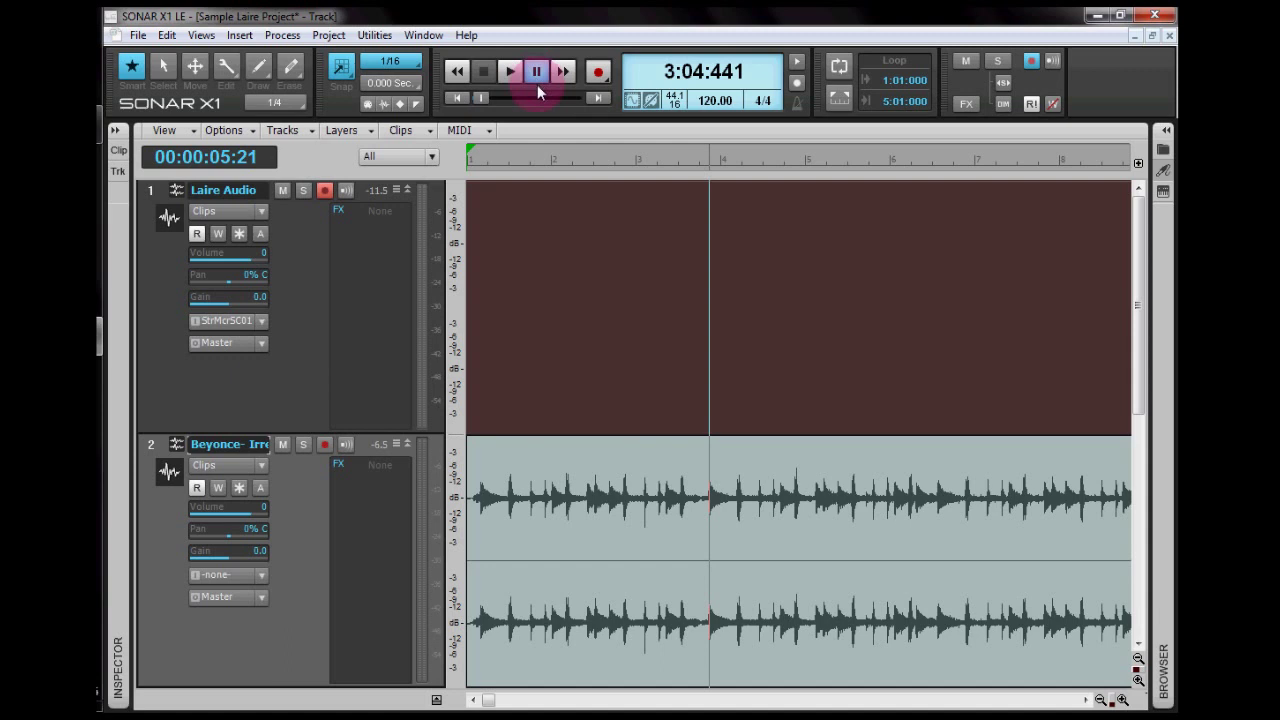
- Return to the project start and record a vocal take on armed track 1 over the instrumental, stopping when finished
left_click(456, 98)
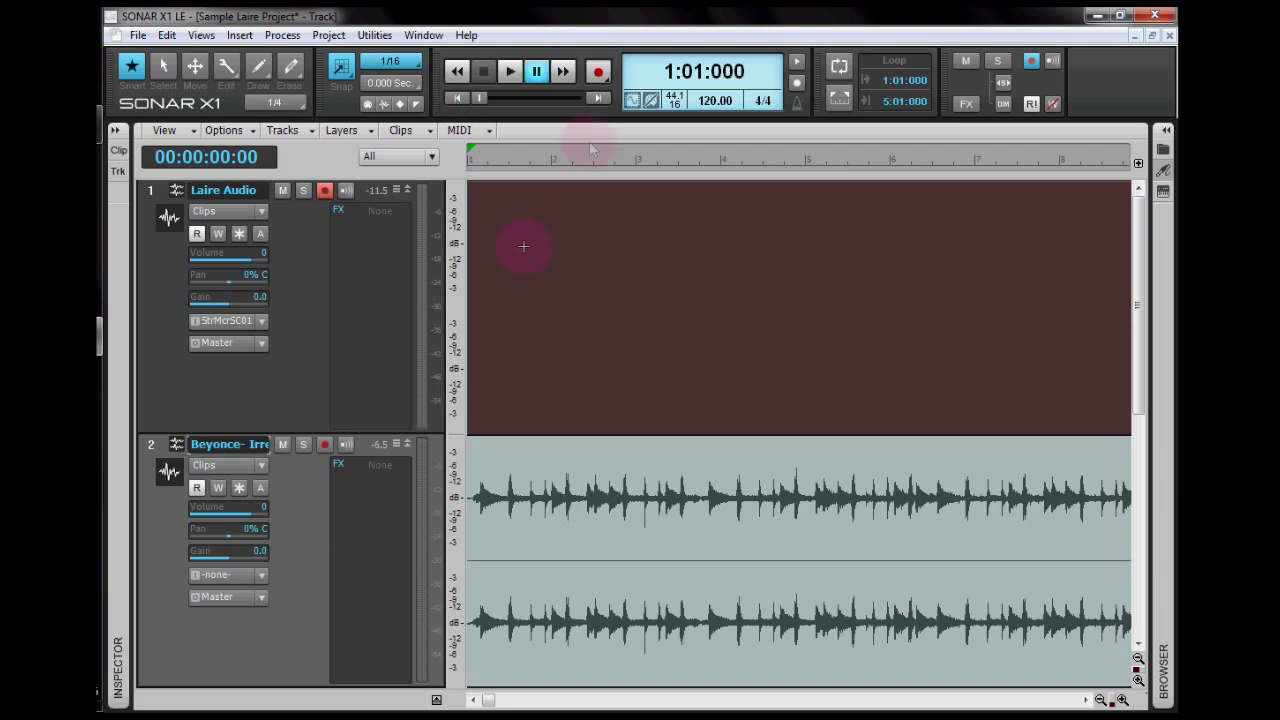
left_click(597, 74)
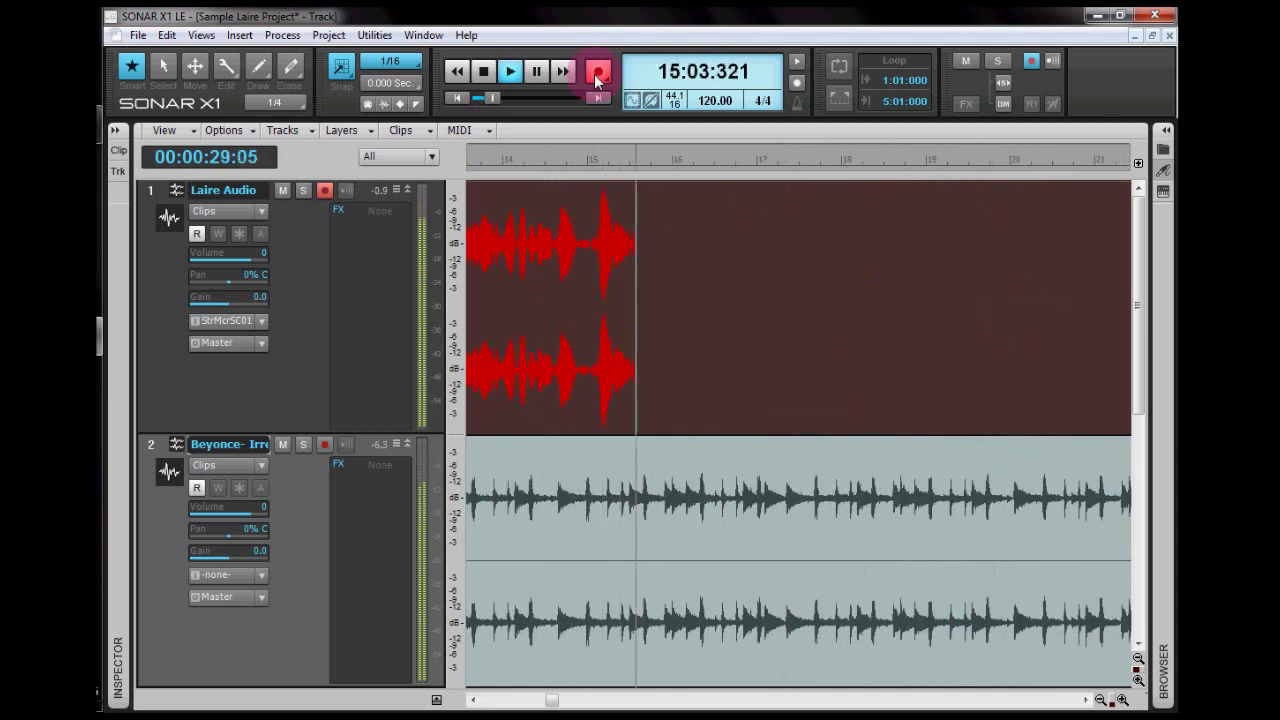
left_click(480, 74)
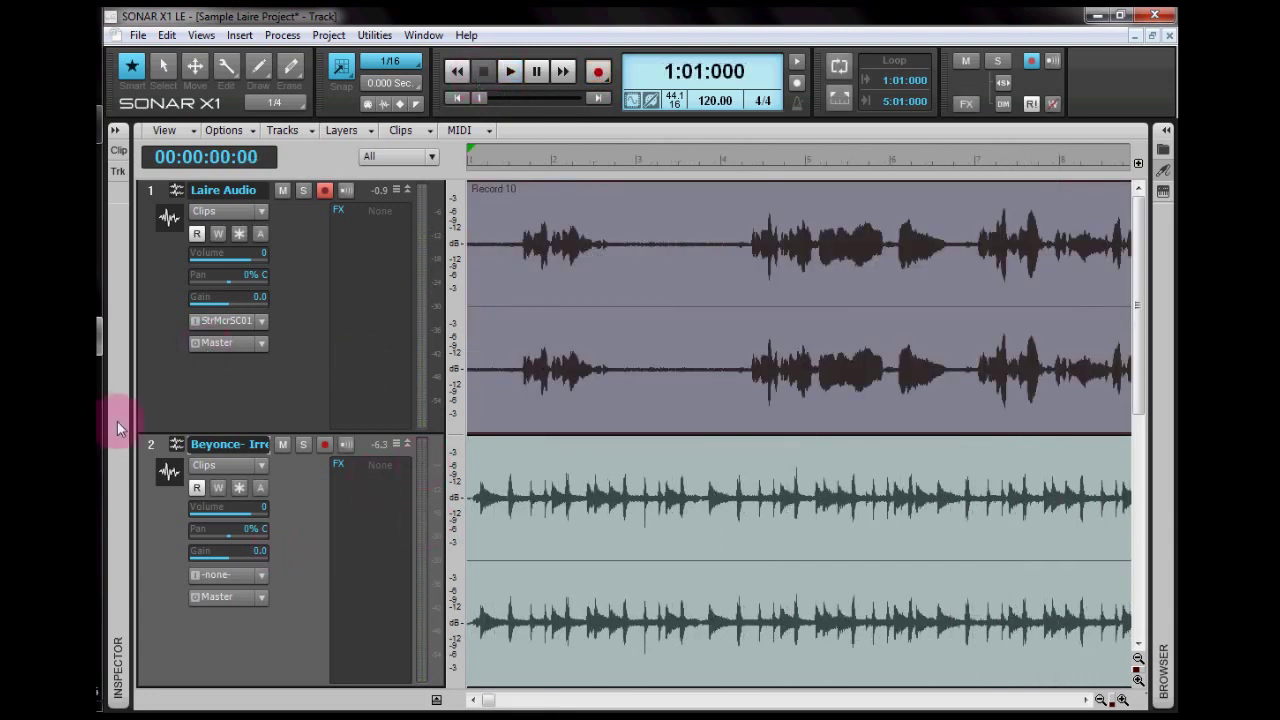
- Solo track 1 and listen to its recorded clip alone from the start
mouse_move(110, 350)
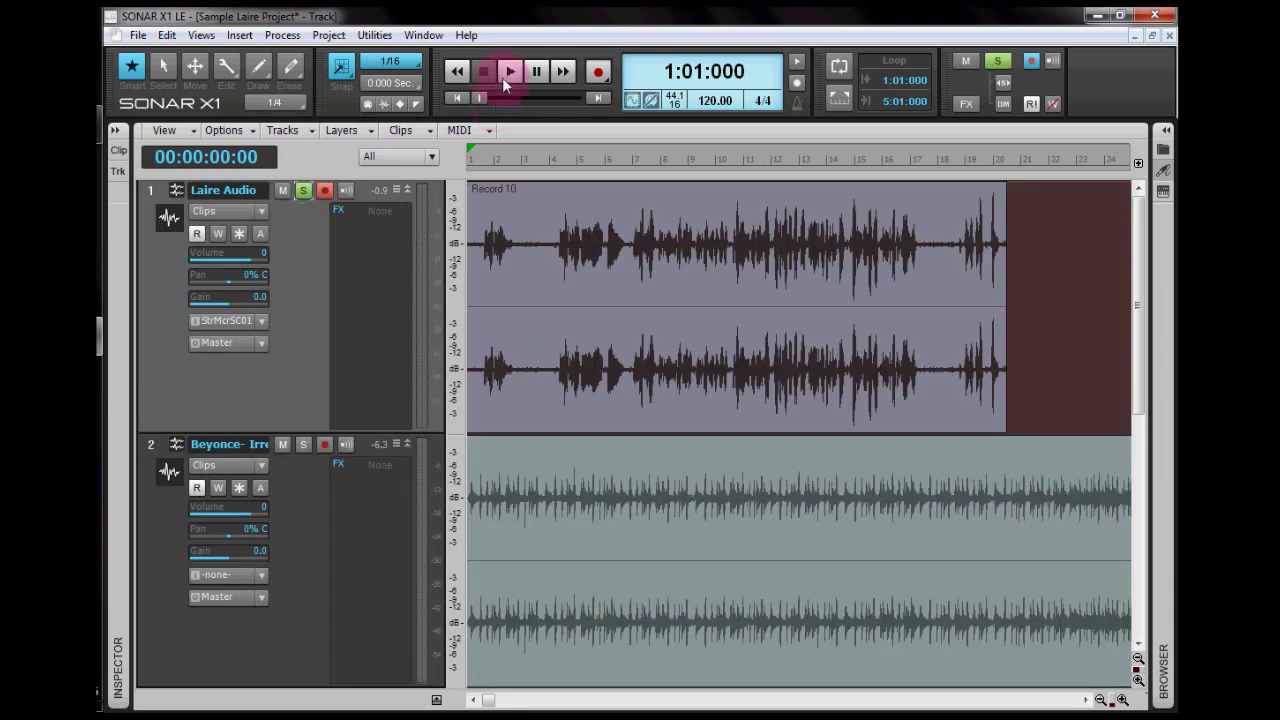
left_click(502, 76)
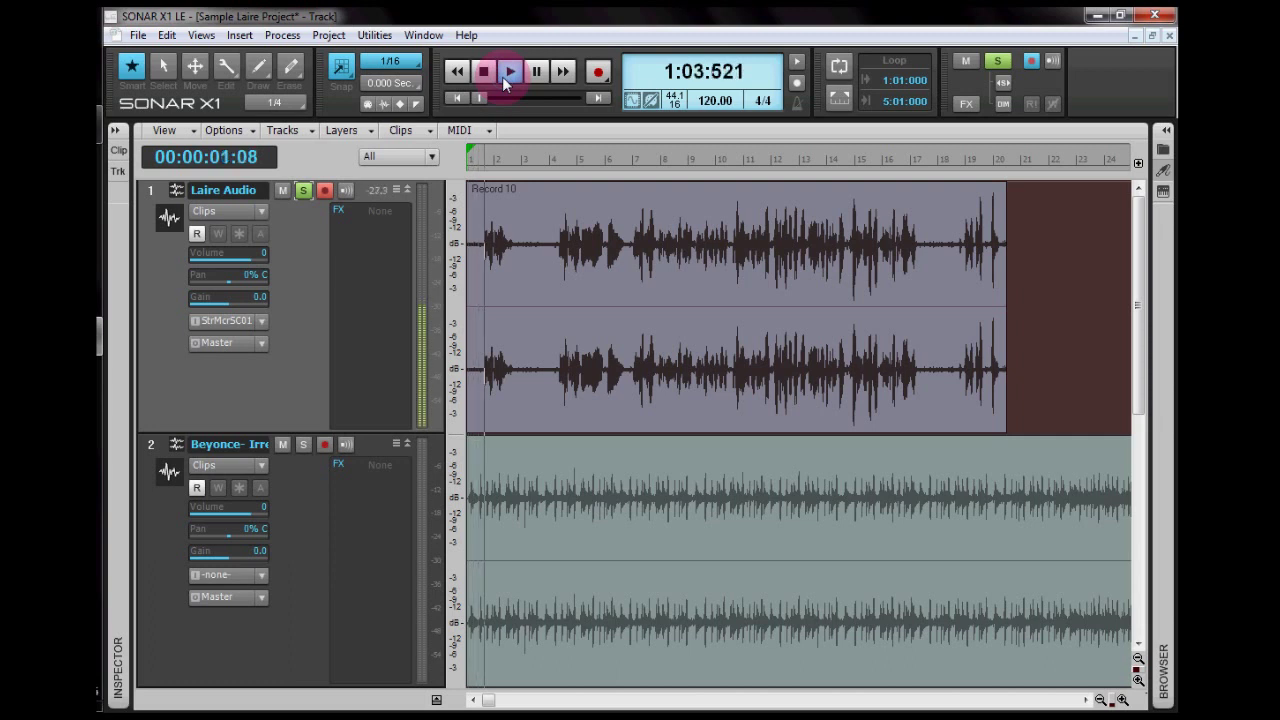
left_click(303, 191)
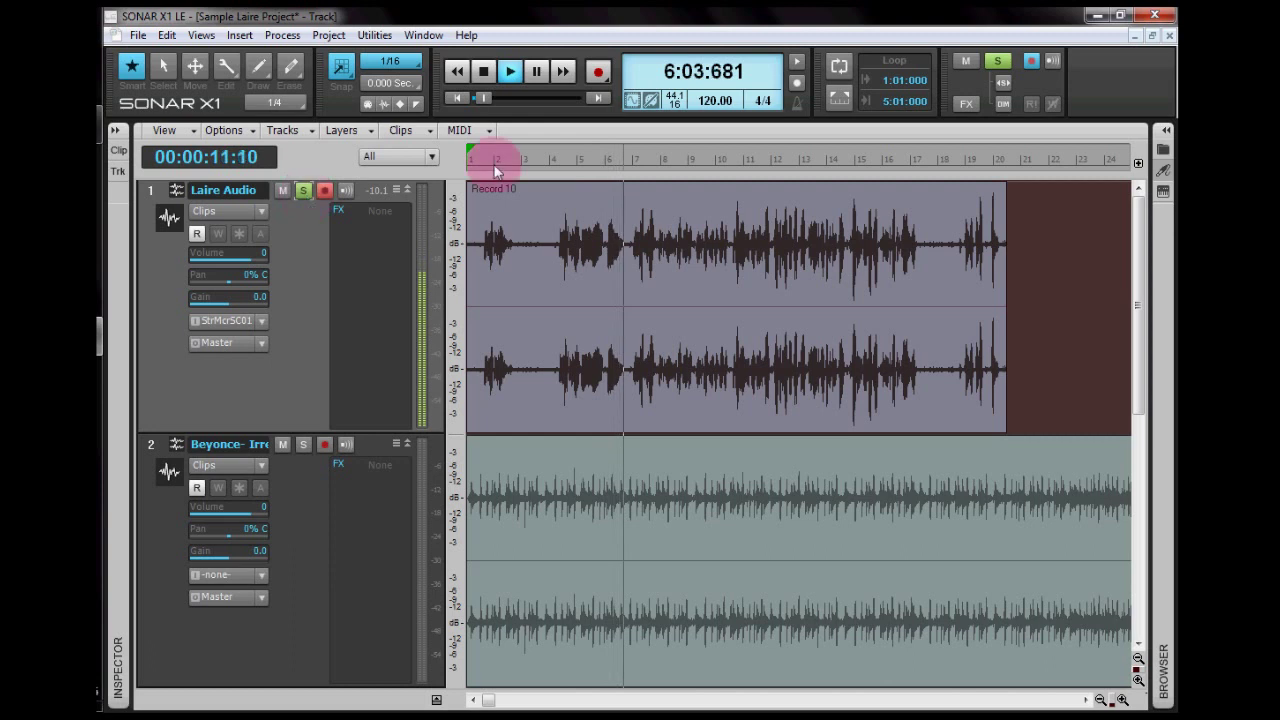
left_click(484, 74)
left_click(485, 76)
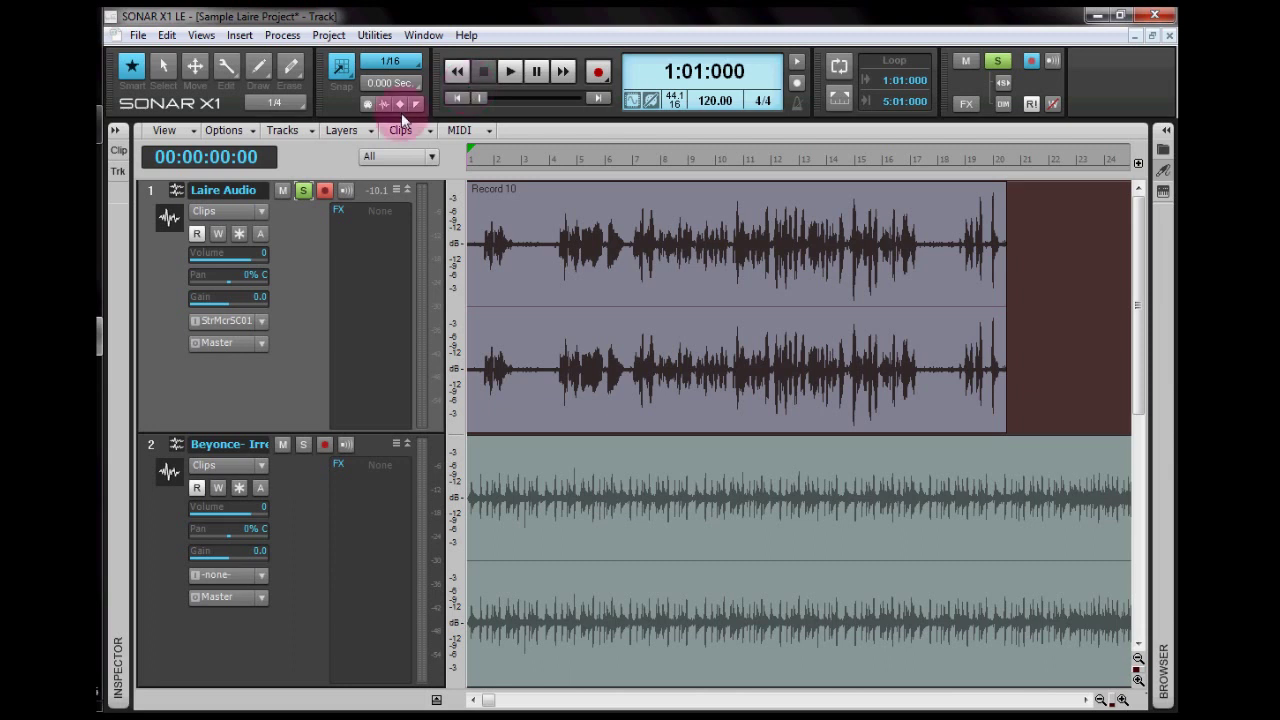
- Turn off solo on track 1 and play the recording together with the instrumental from the start
left_click(304, 191)
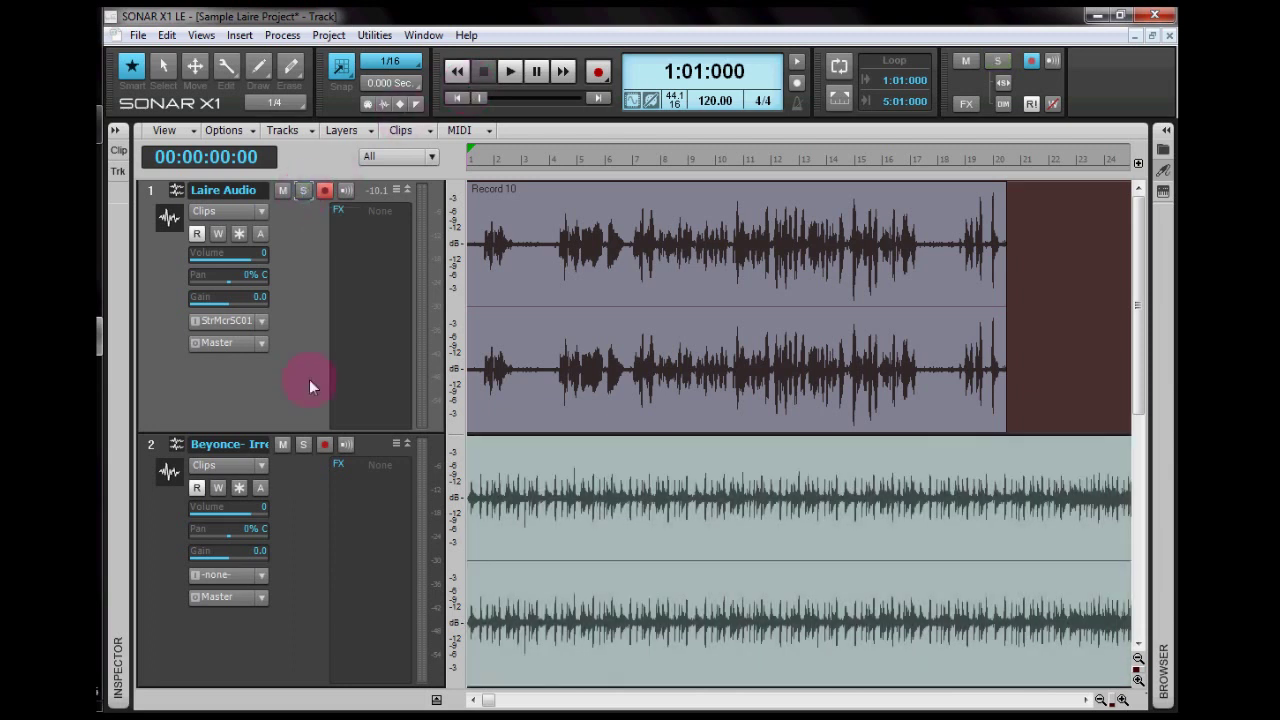
left_click(510, 72)
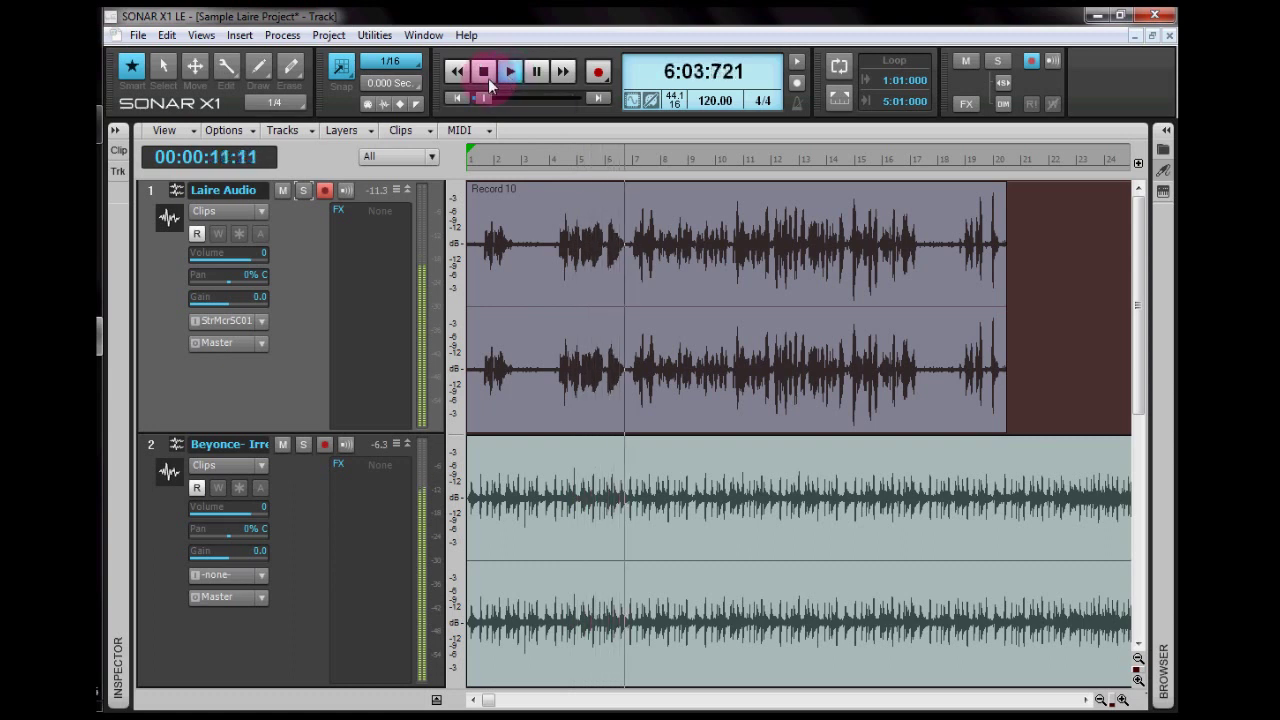
left_click(488, 78)
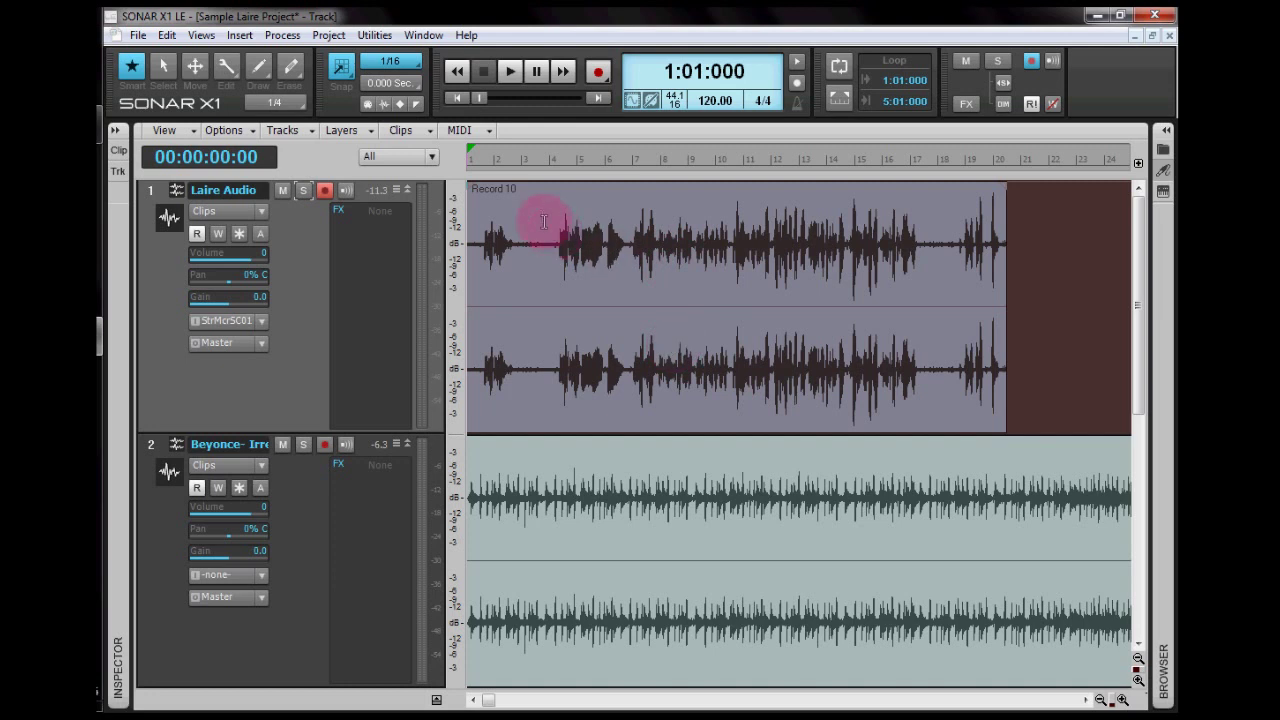
- Try selecting a range of the recorded clip from about measure 3.5 to 6, and the whole clip
left_click(541, 213)
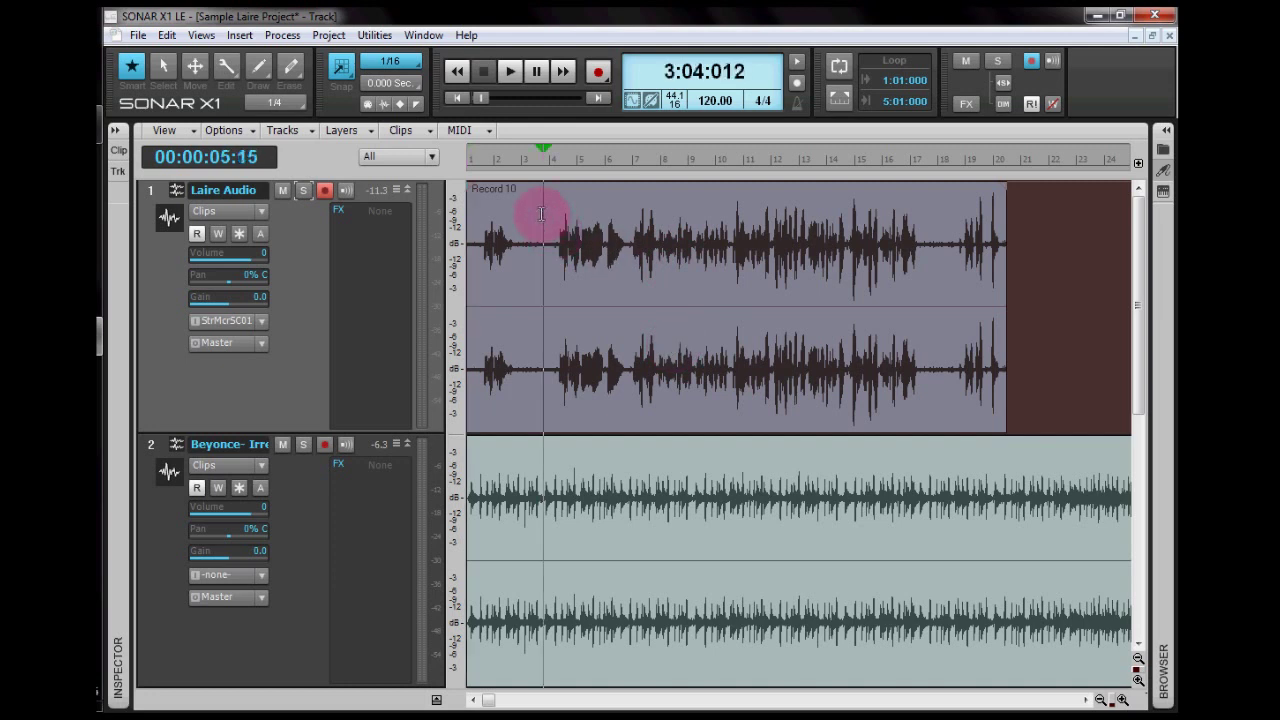
mouse_move(539, 212)
left_mouse_down()
mouse_move(614, 208)
mouse_move(609, 221)
left_mouse_up()
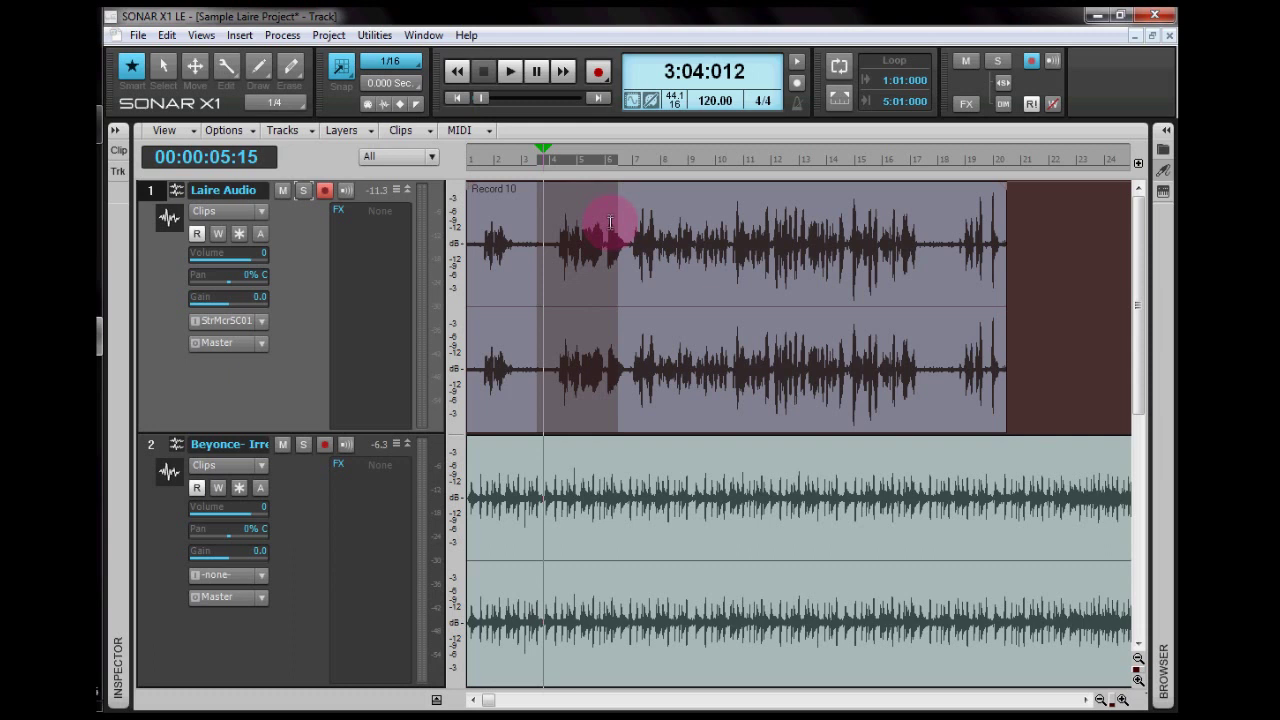
left_click(681, 355)
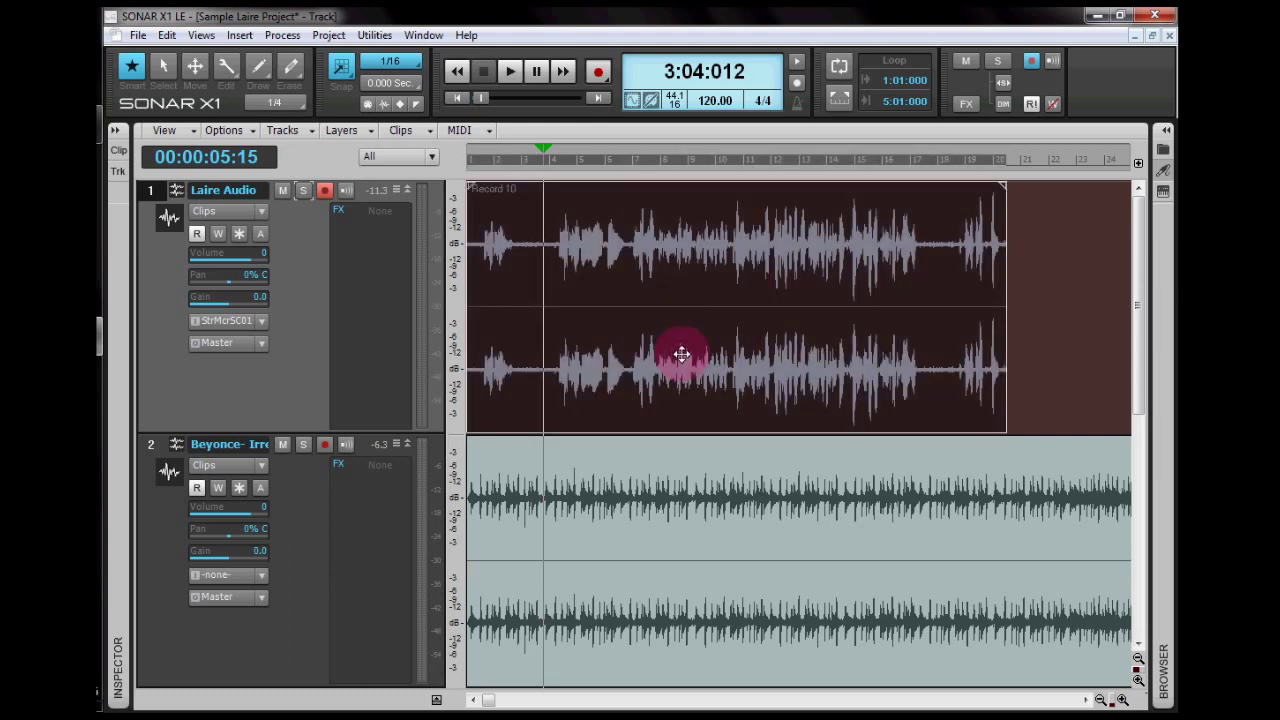
left_click_drag(681, 355, 650, 358)
left_click(1034, 260)
- Try deleting the unwanted ending of track 1's clip after about measure 17, and undo the deletion
left_click(962, 205)
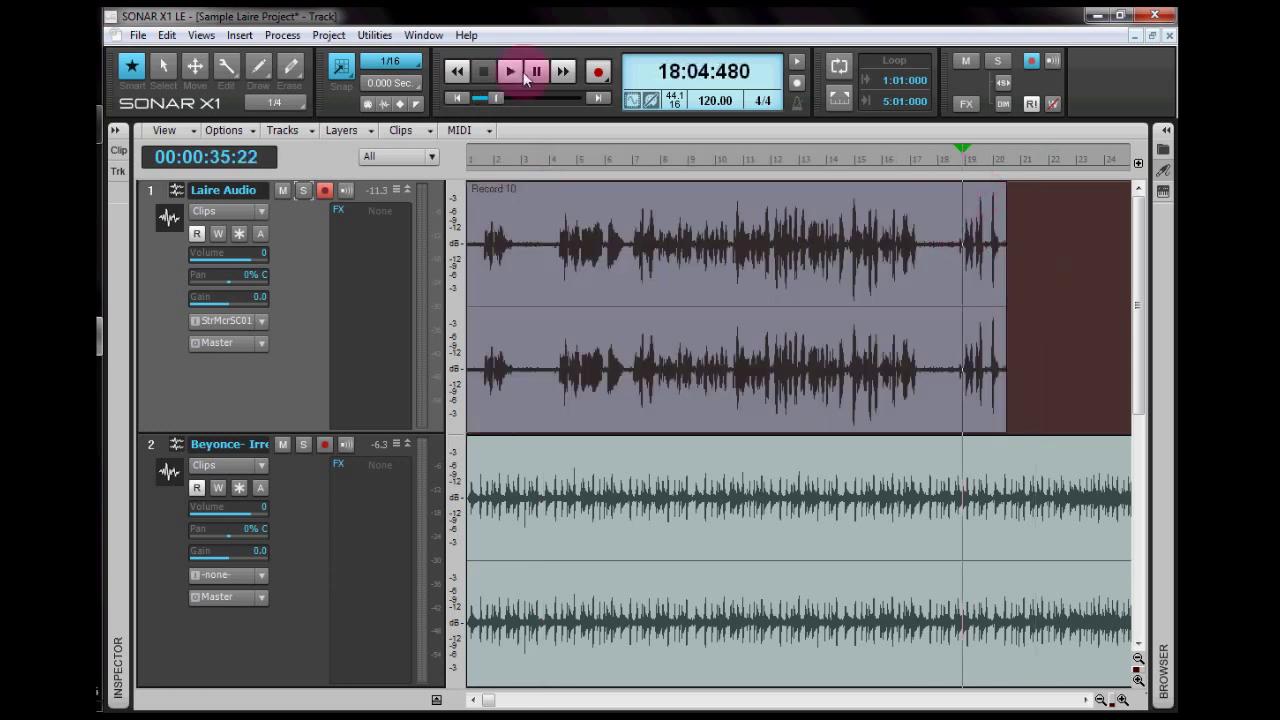
left_click(514, 72)
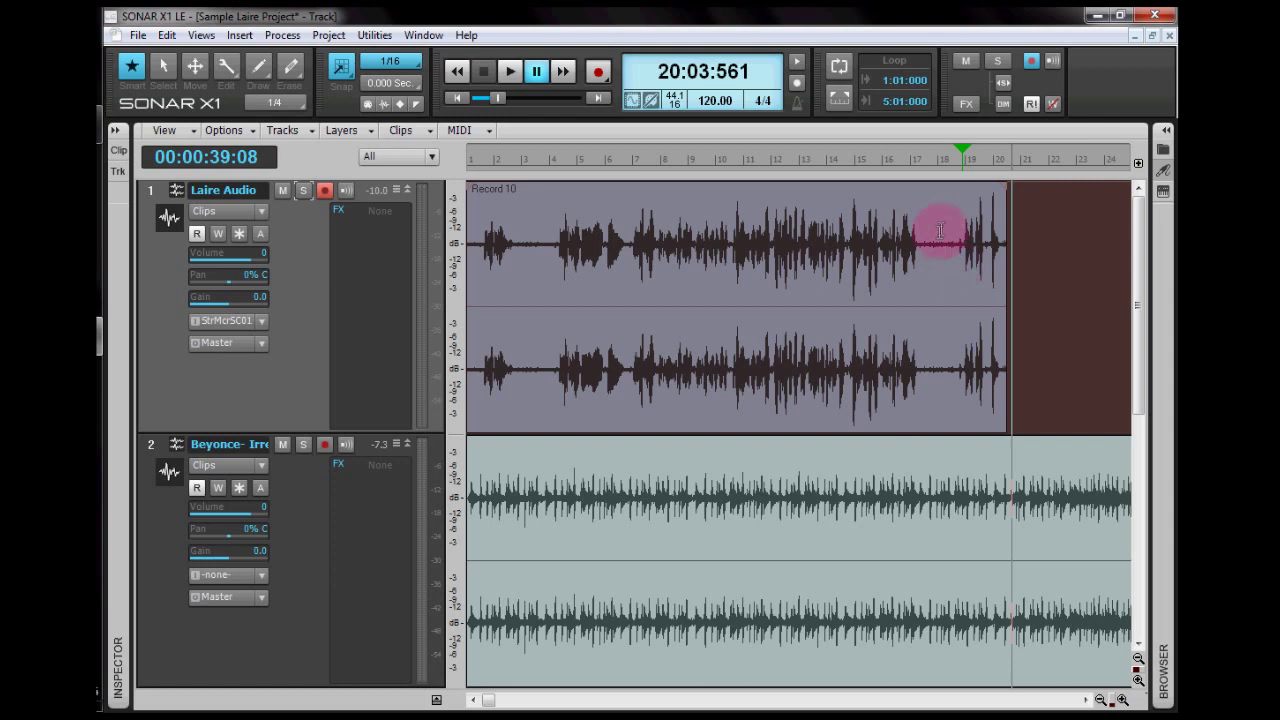
left_click_drag(927, 222, 1014, 214)
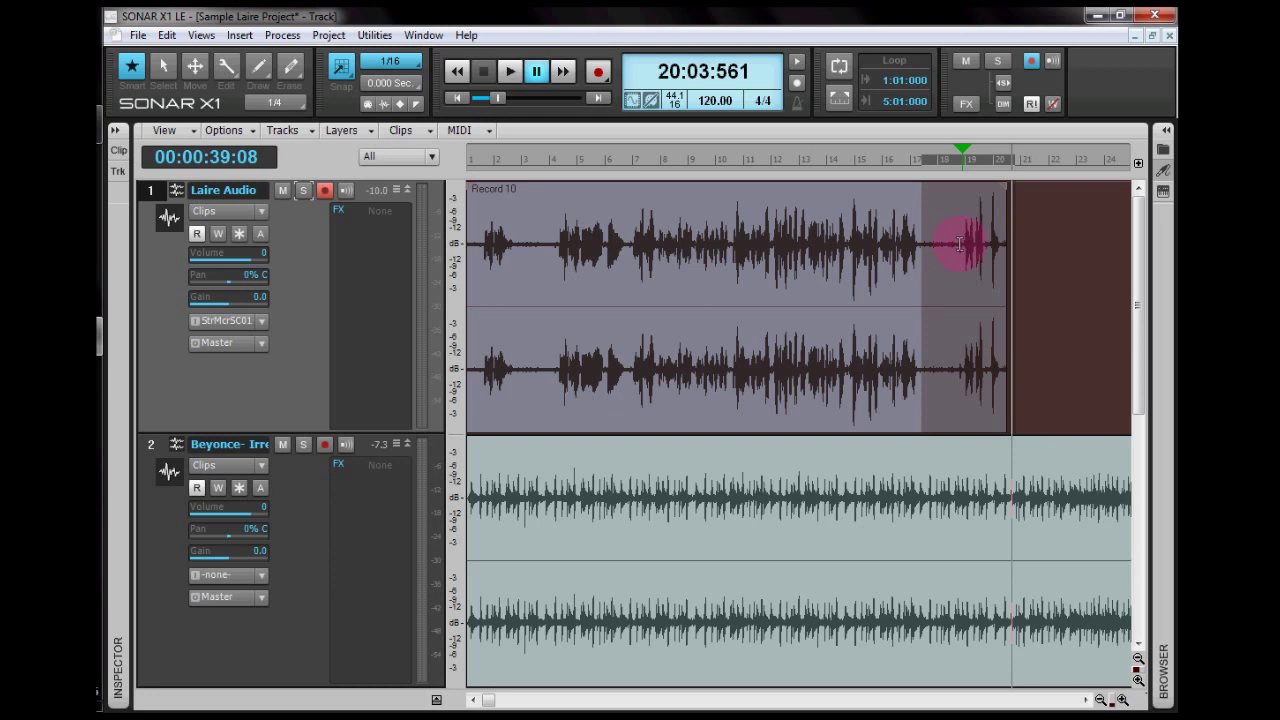
key("Delete")
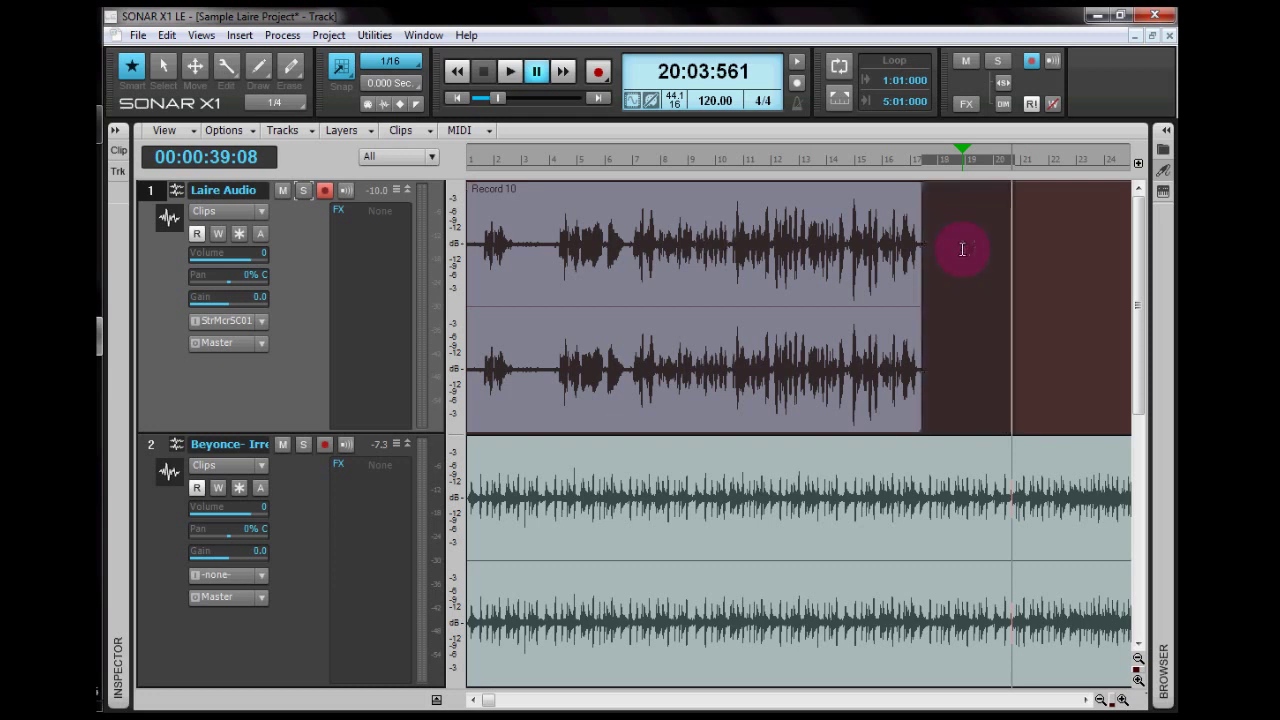
key("ctrl+z")
- Trim the end of track 1's clip back to about measure 17 and play the new ending from measure 15
left_click_drag(1030, 257, 1010, 268)
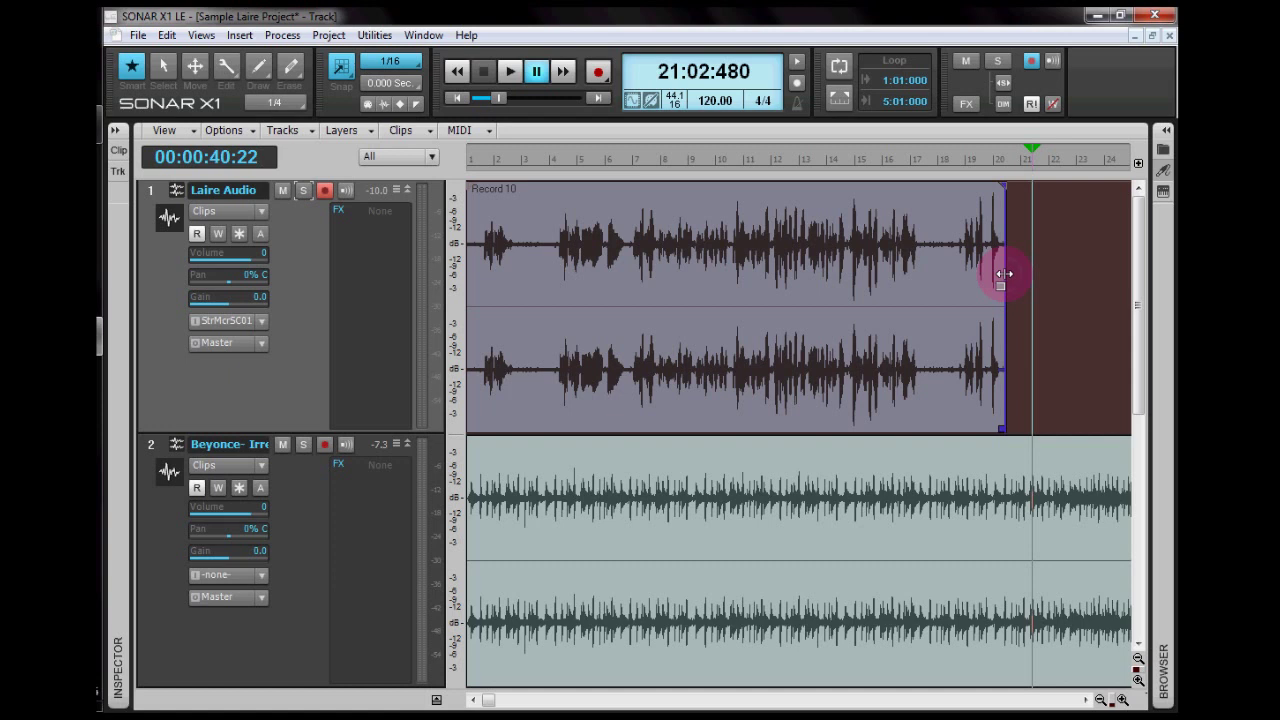
left_click_drag(1003, 273, 921, 271)
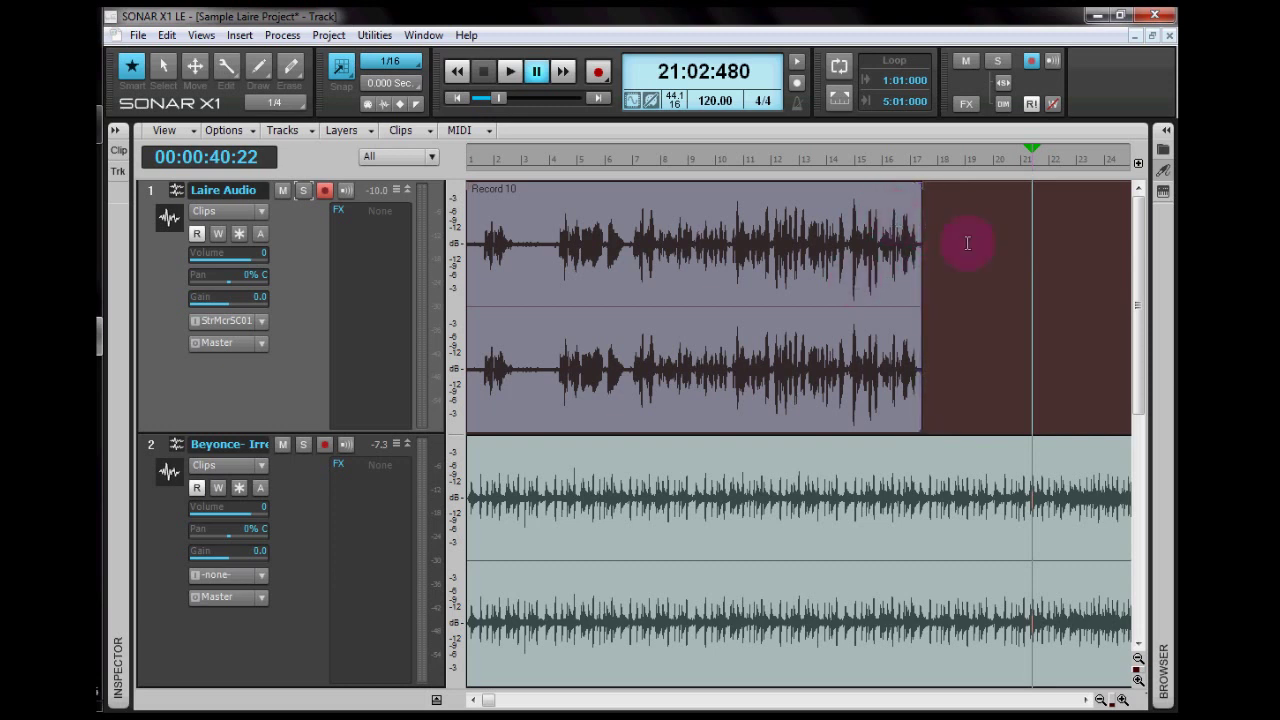
left_click(877, 172)
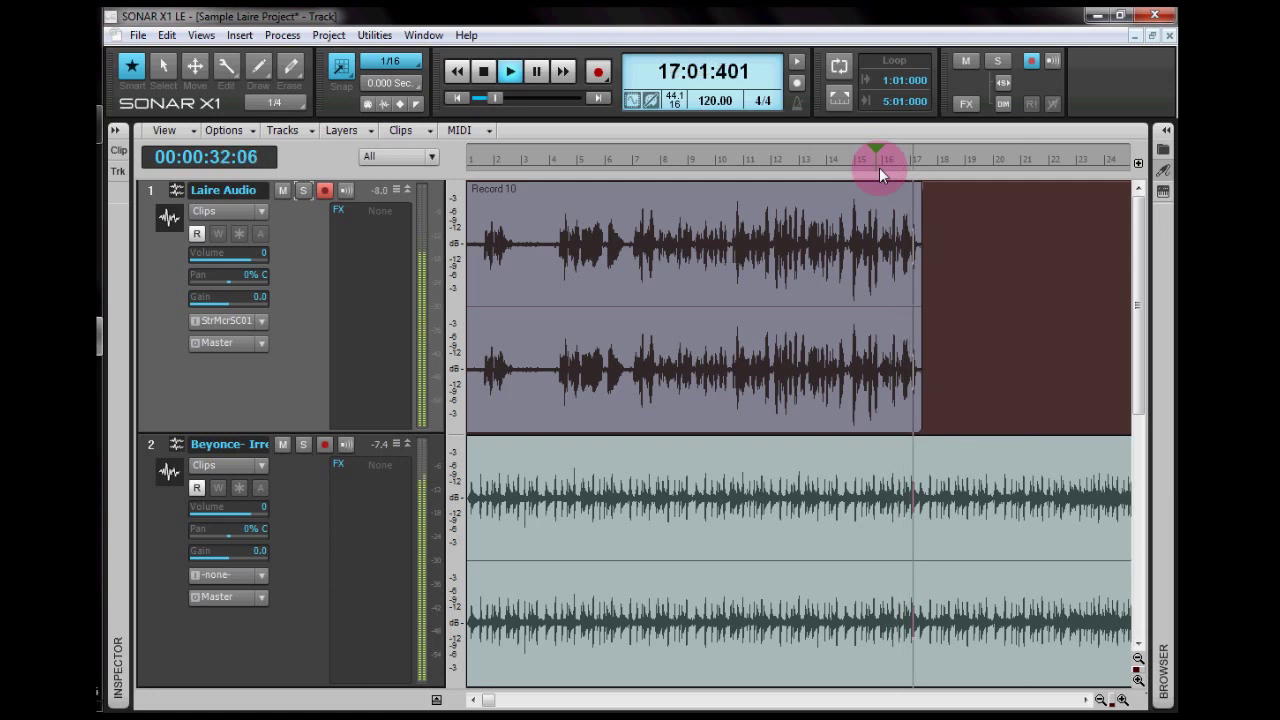
key("space")
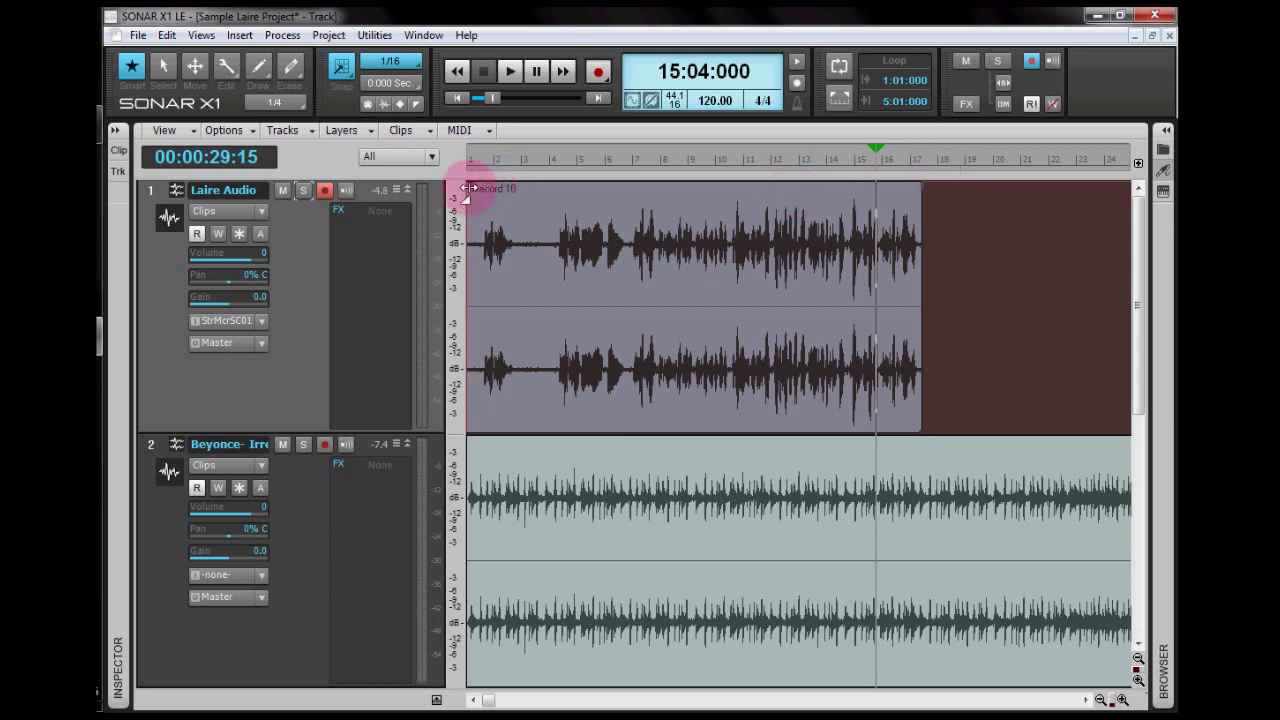
- Add a fade-in from the start of track 1's clip to about measure 3.5 and listen to it
left_click_drag(468, 186, 531, 194)
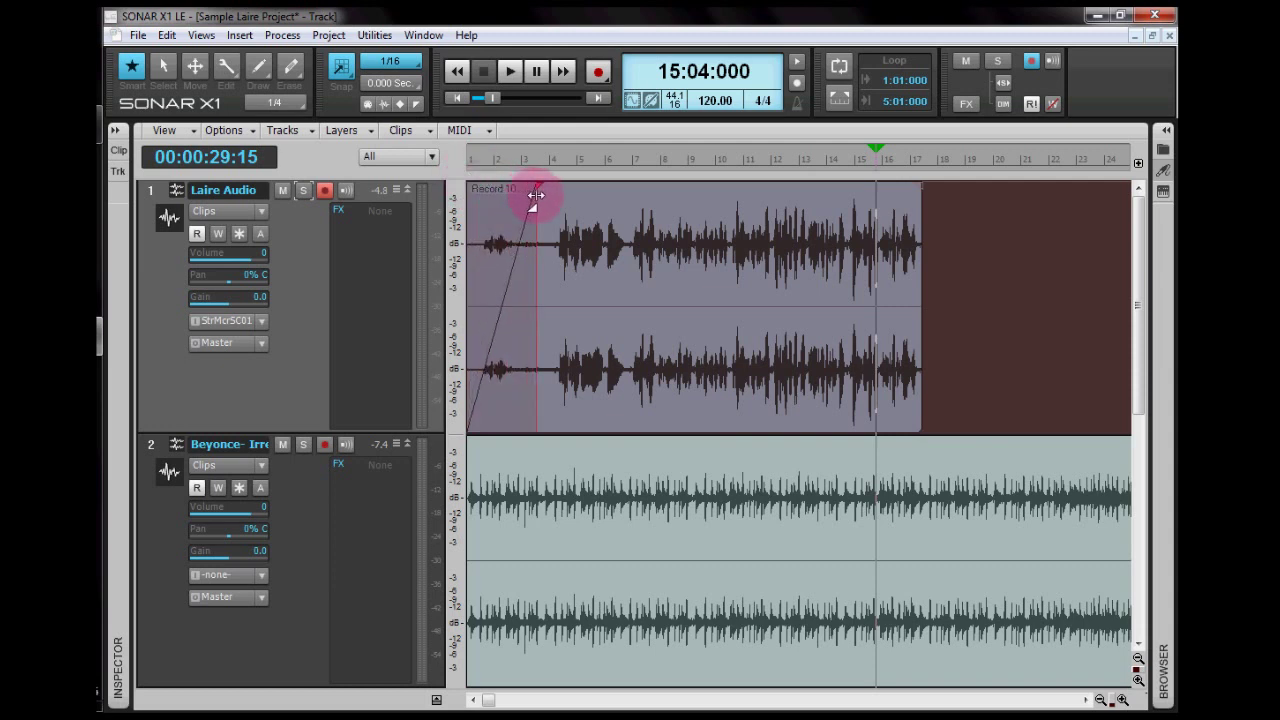
left_click(510, 71)
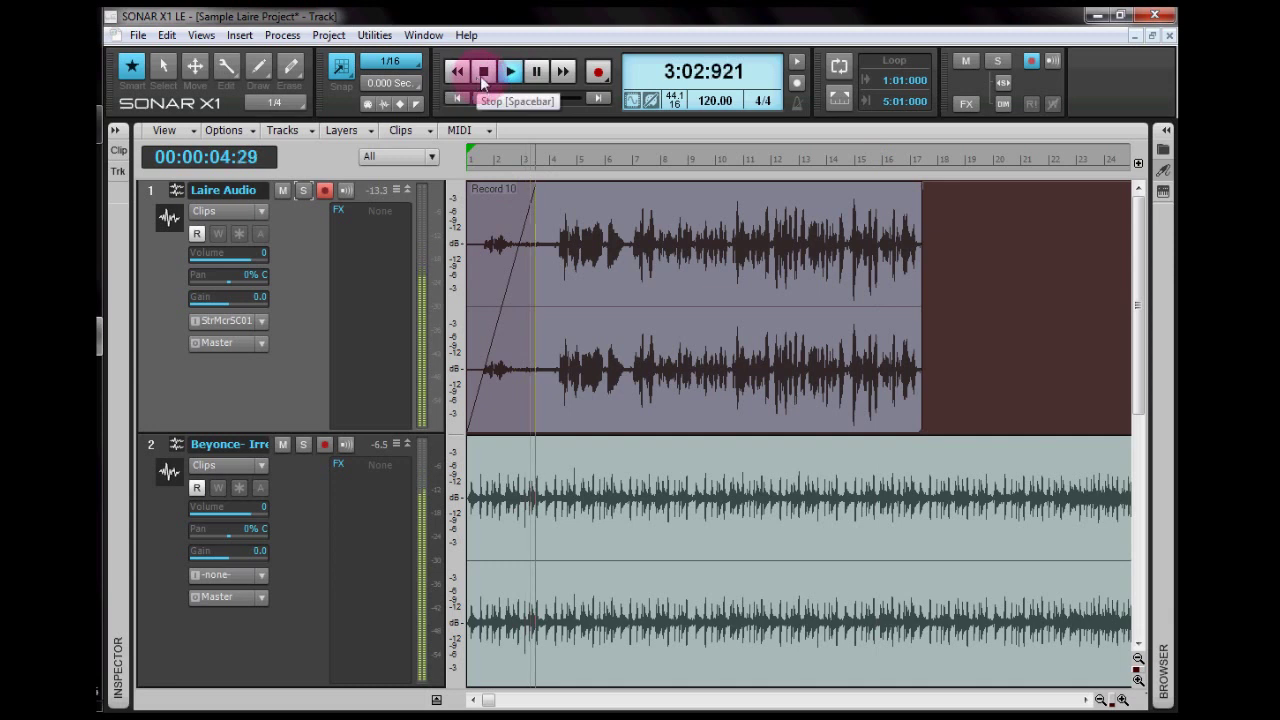
left_click(483, 71)
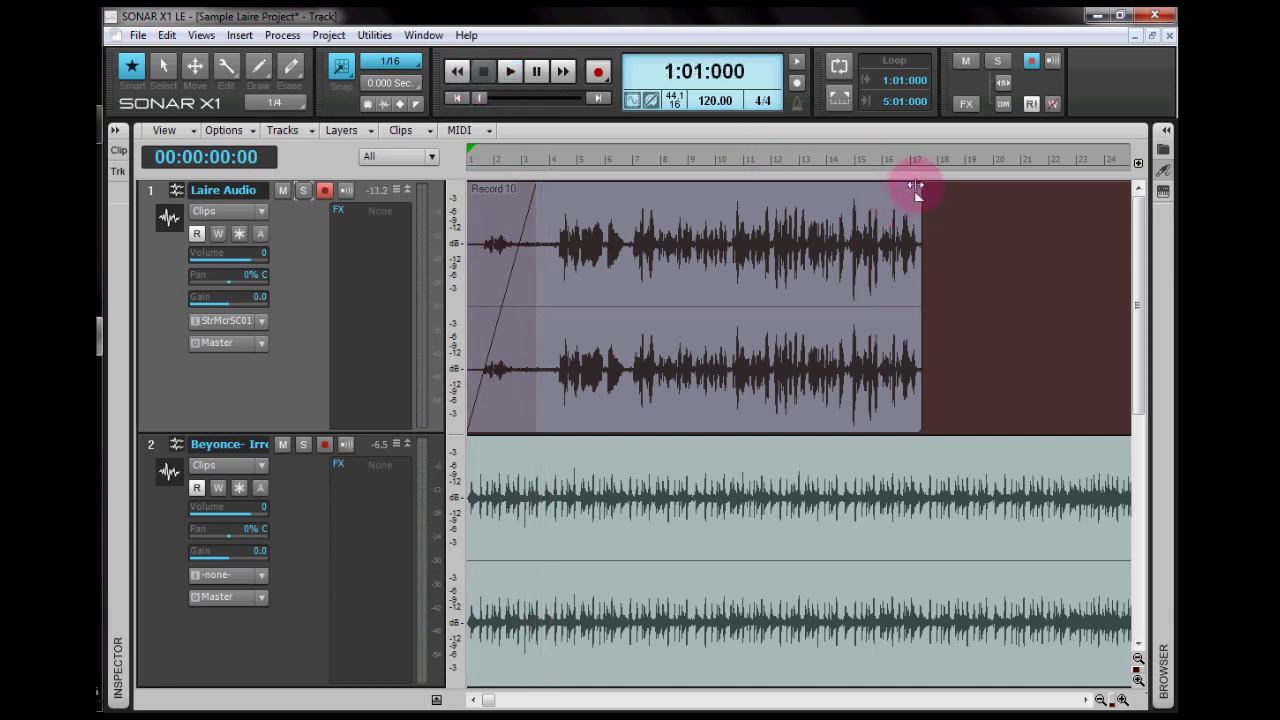
- Add a fade-out from about measure 15 to the end of track 1's clip and play it from measure 13
left_click_drag(916, 187, 862, 192)
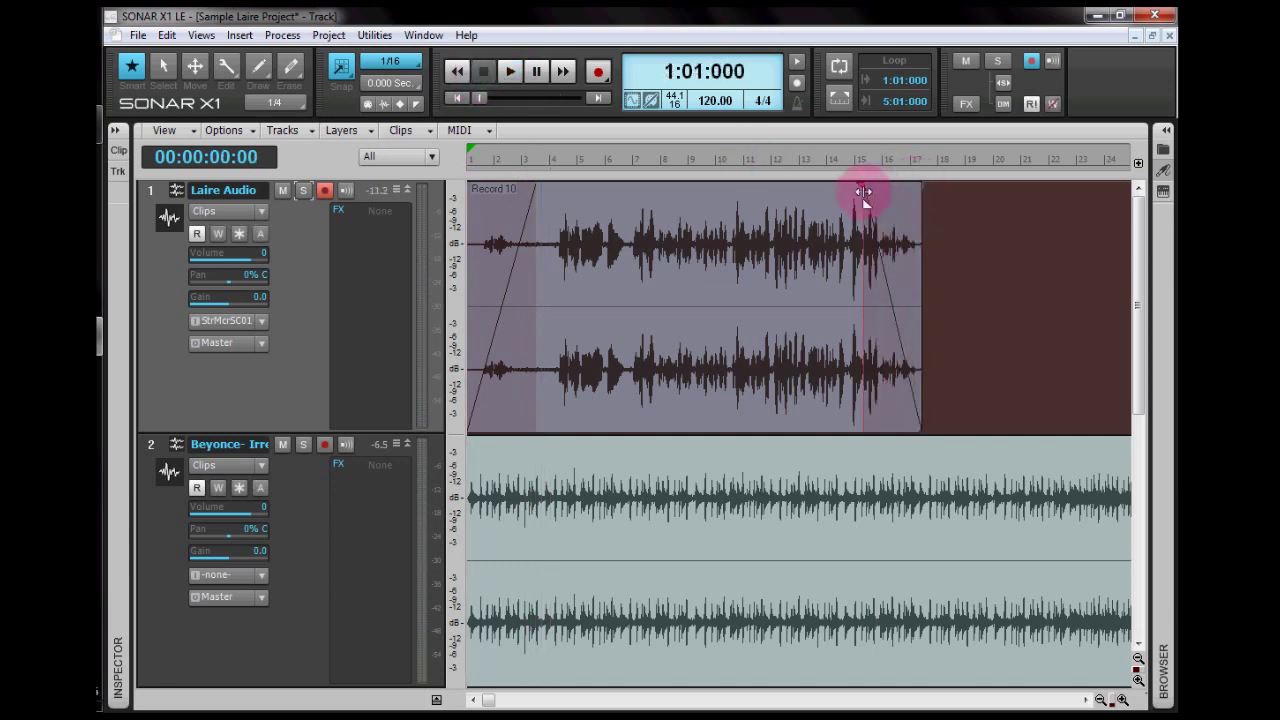
left_click(823, 159)
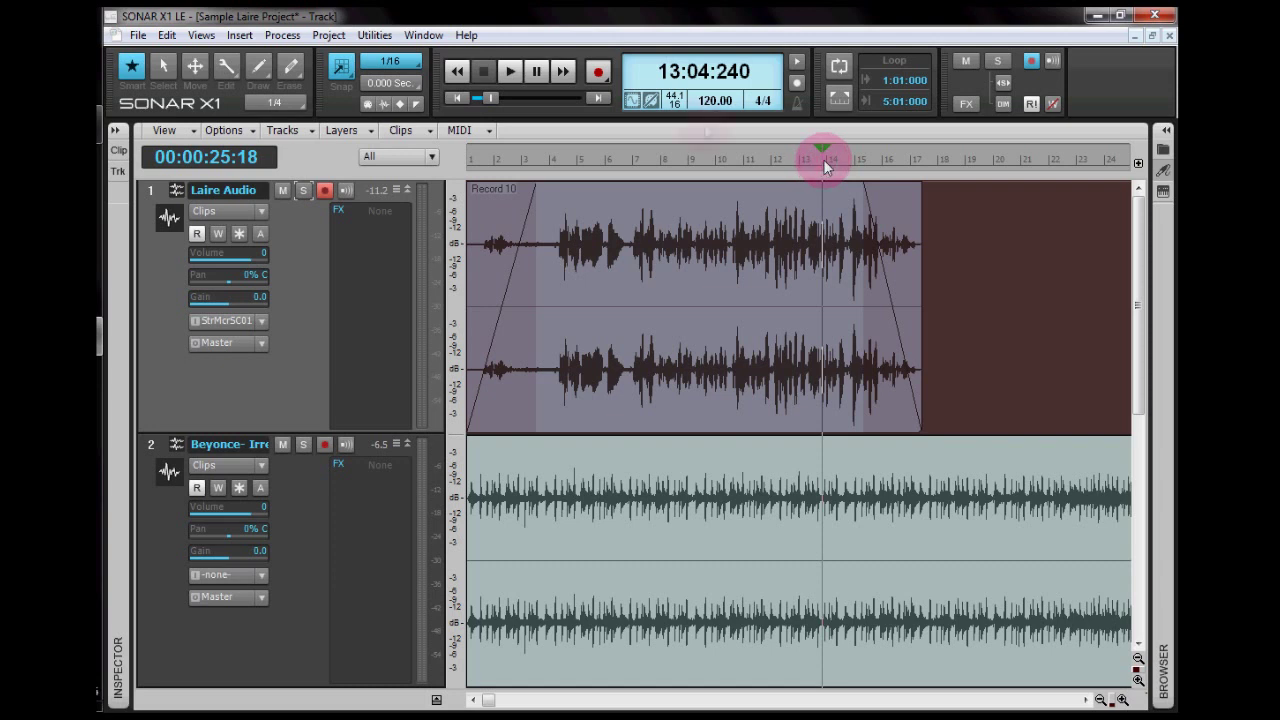
left_click(510, 75)
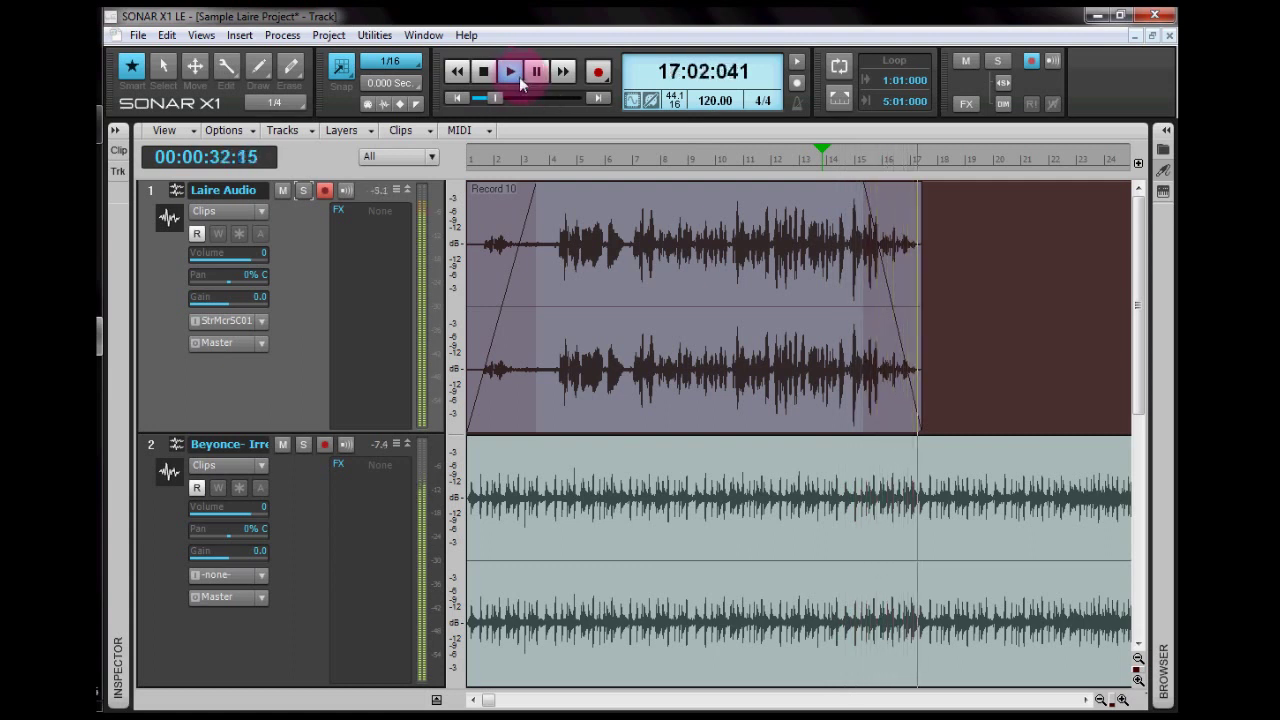
left_click(510, 75)
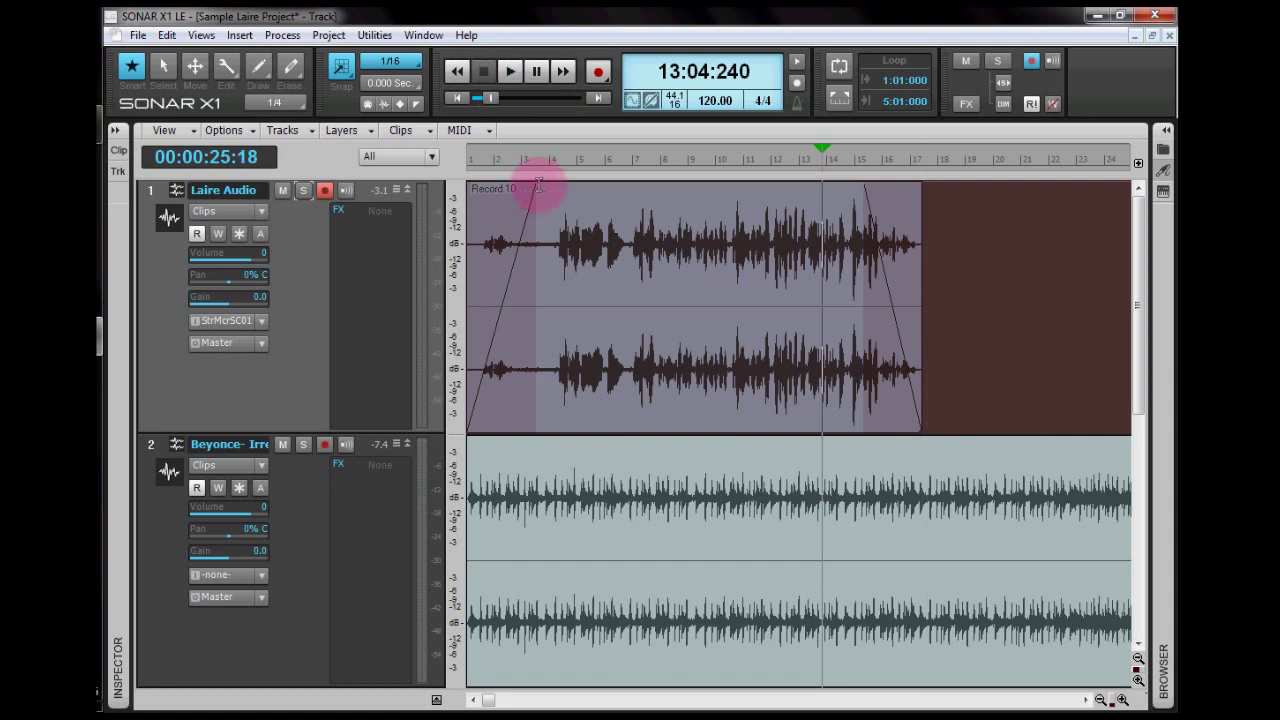
- Remove the fade-in and fade-out from track 1's clip and normalize the clip to 100%
left_click_drag(535, 187, 458, 193)
left_click_drag(863, 186, 938, 227)
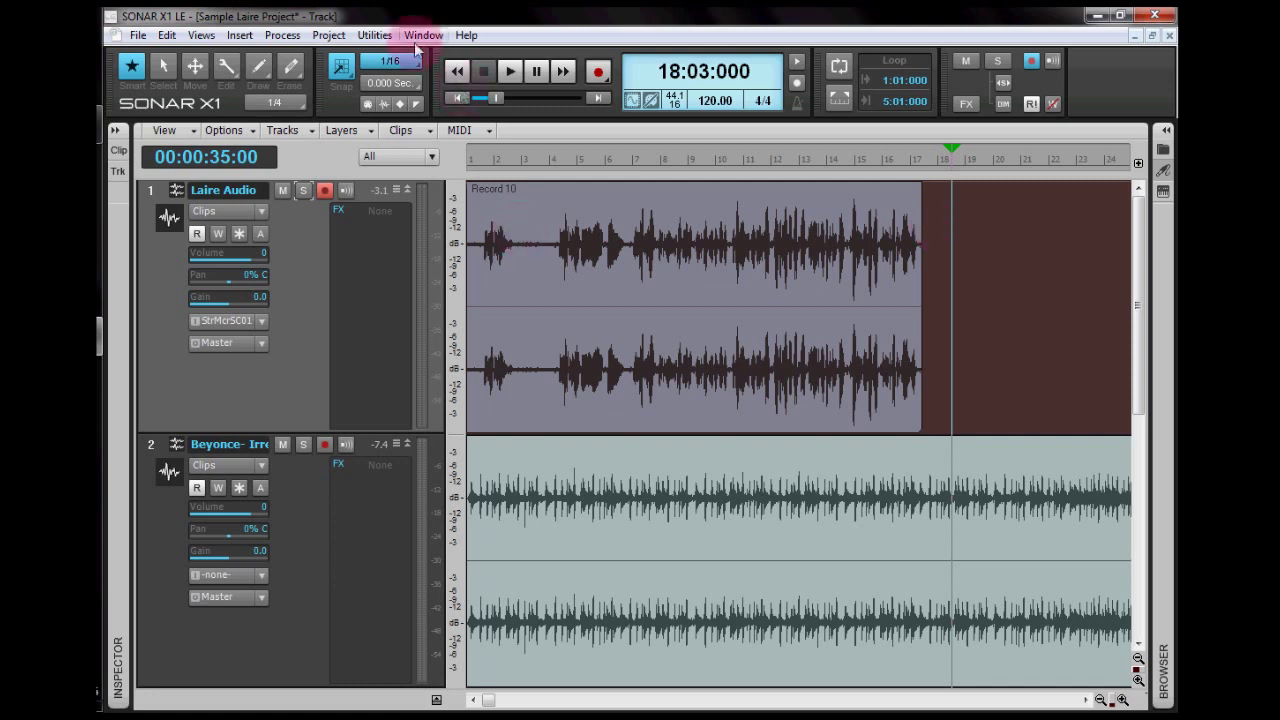
left_click(675, 369)
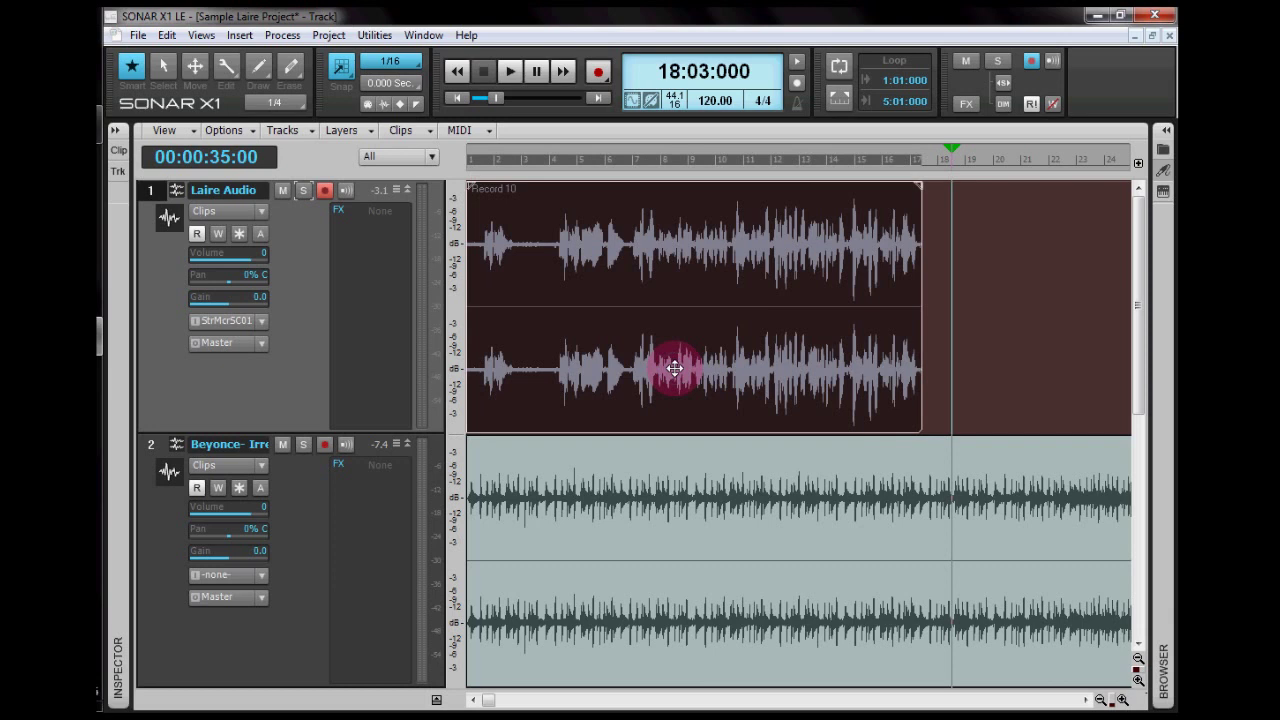
left_click(286, 37)
mouse_move(300, 58)
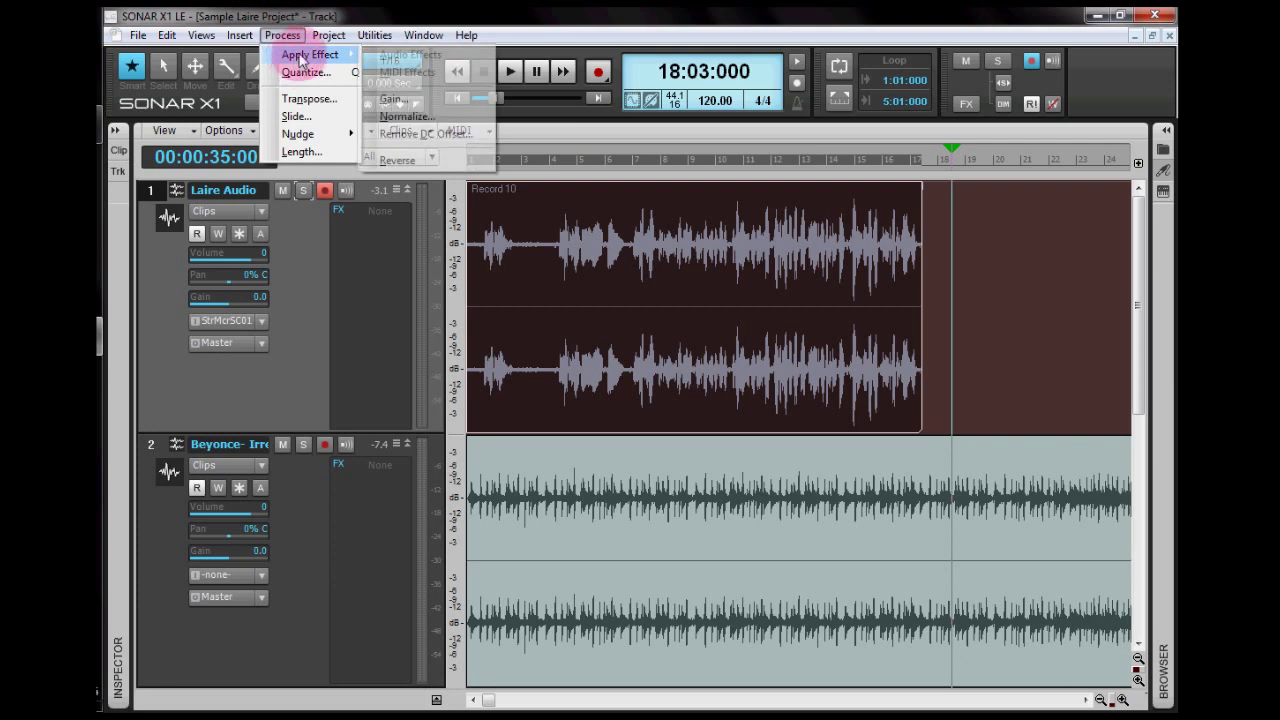
left_click(403, 116)
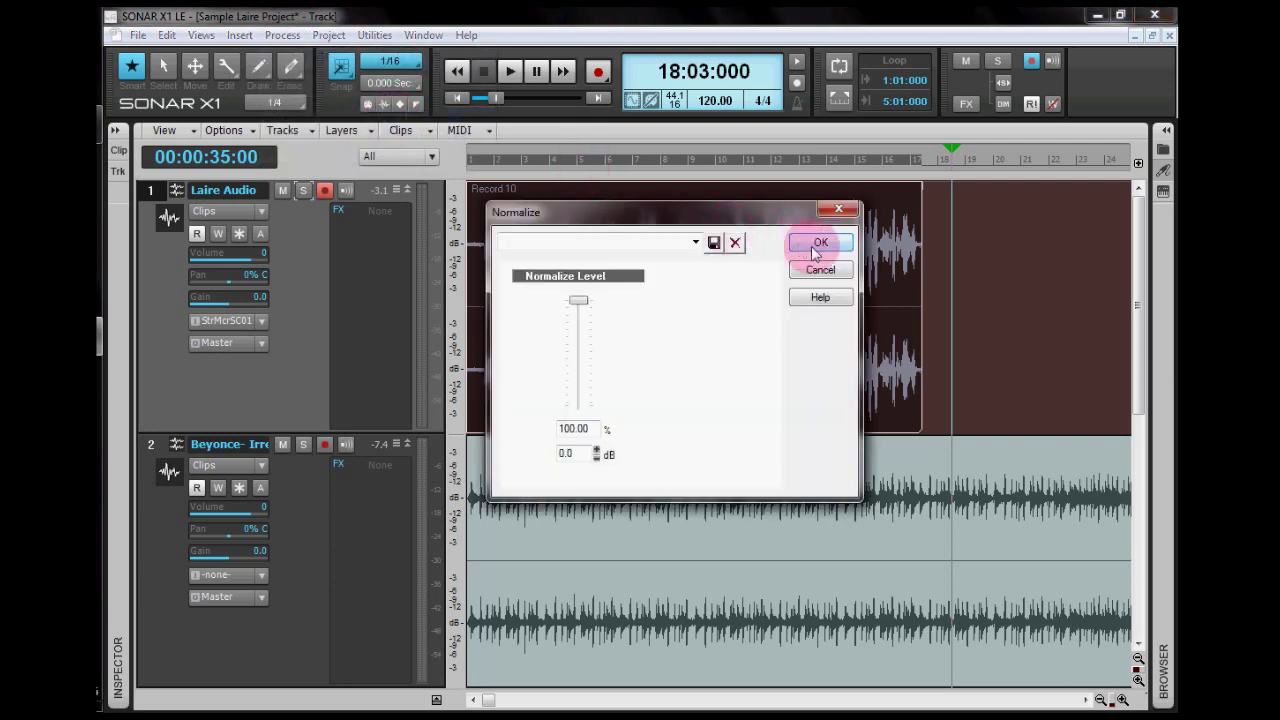
left_click(818, 244)
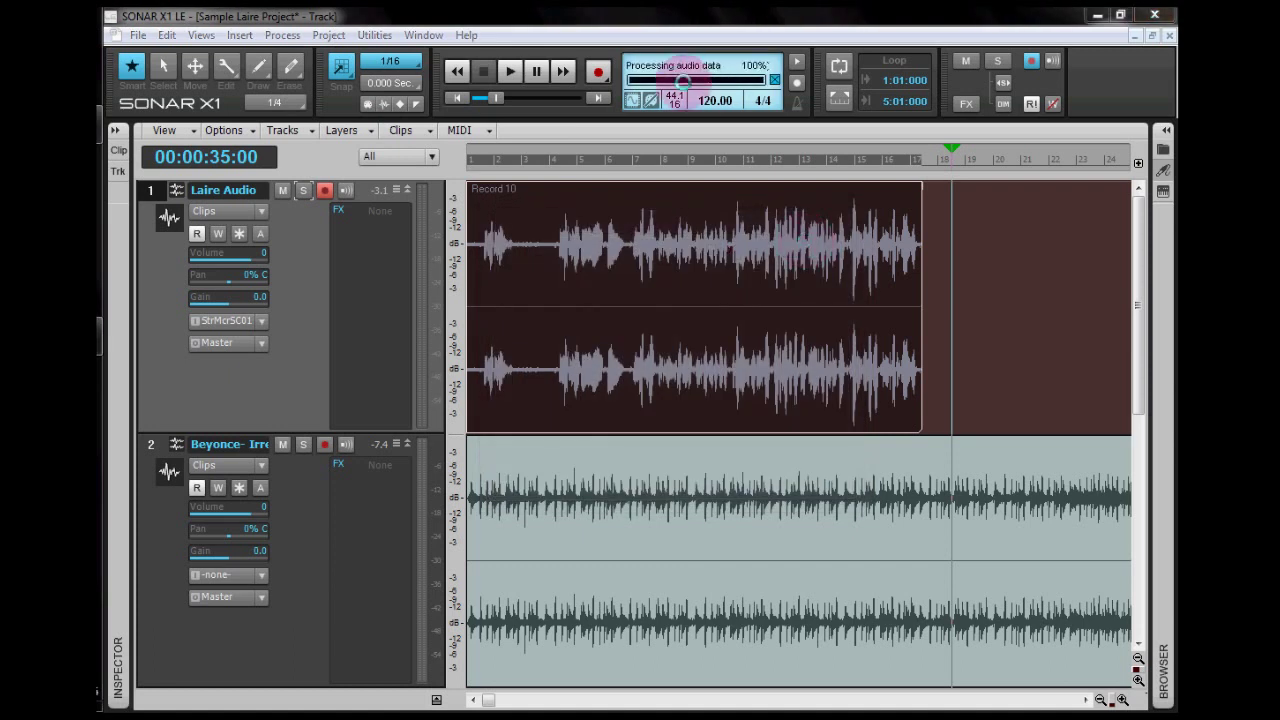
left_click(800, 246)
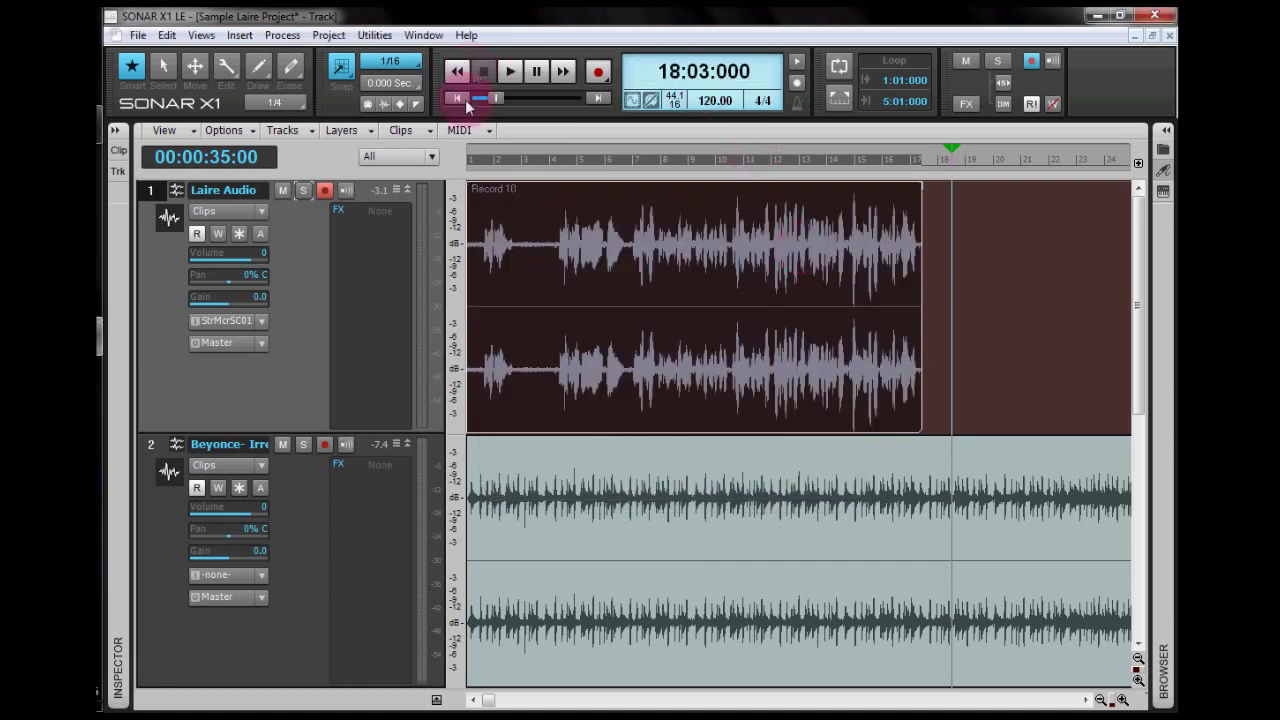
- Play the normalized clip from the start of the project for a few measures, and stop playback
left_click(465, 99)
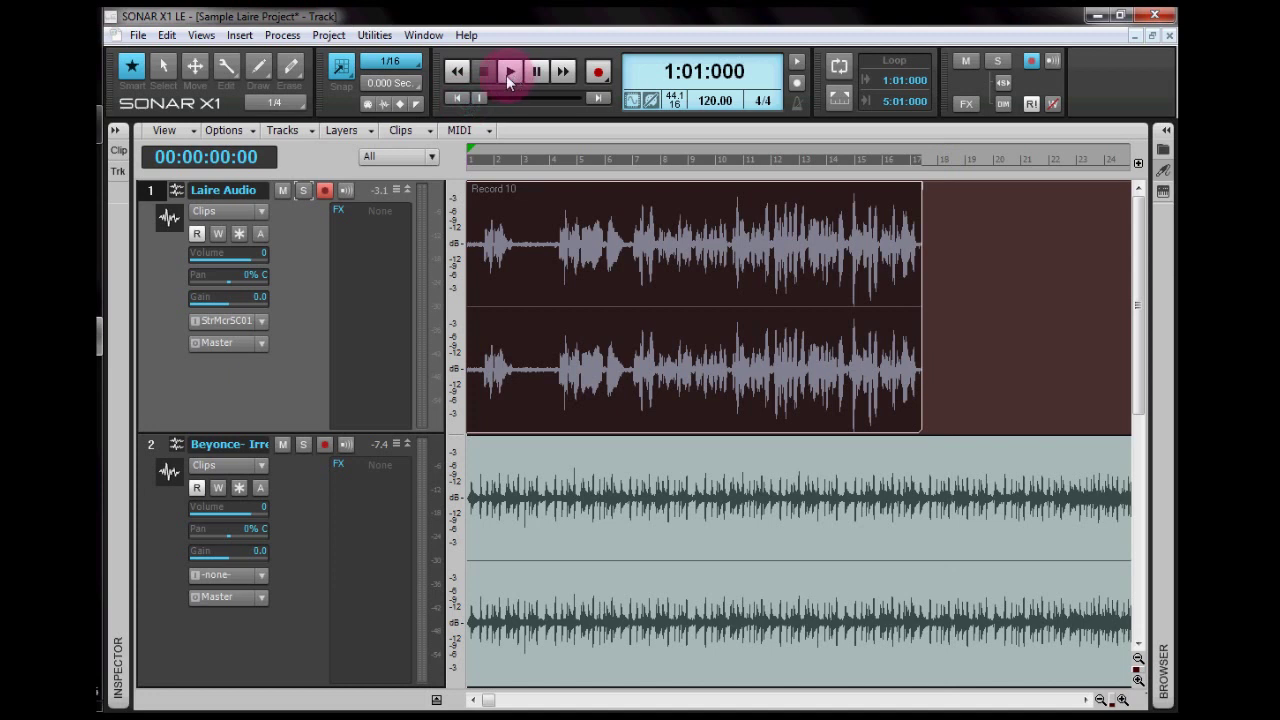
left_click(507, 73)
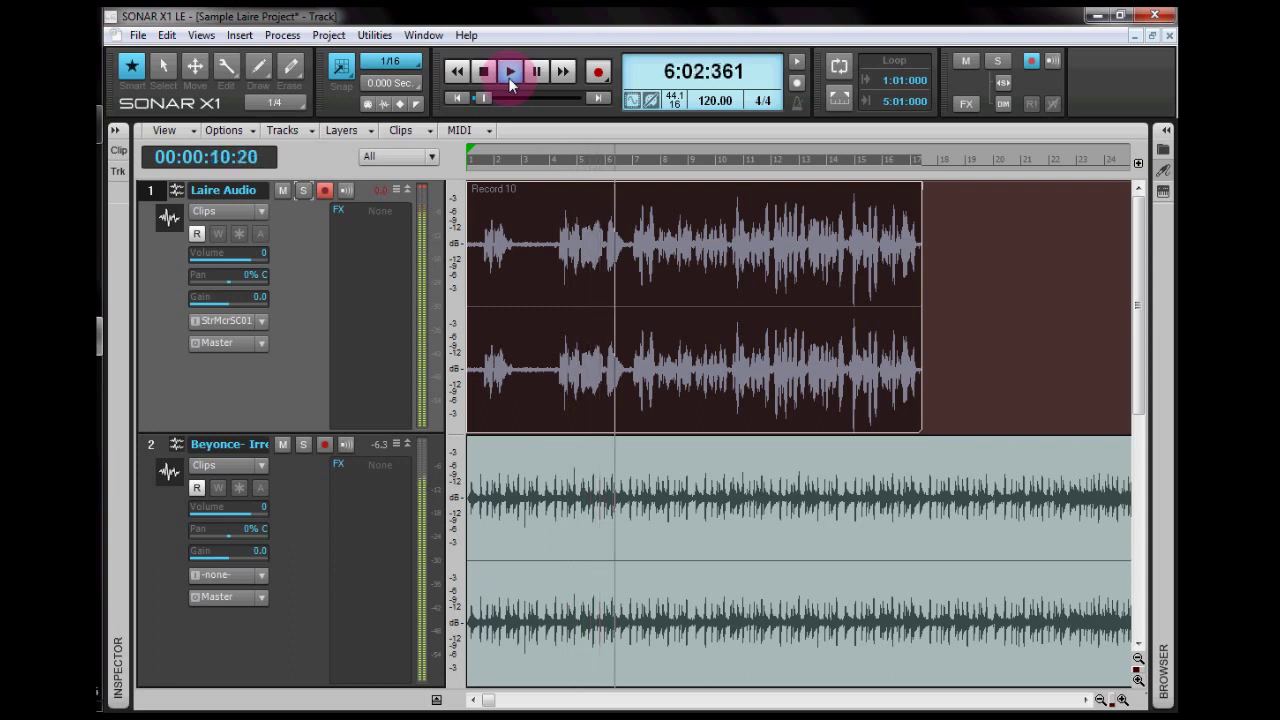
left_click(481, 72)
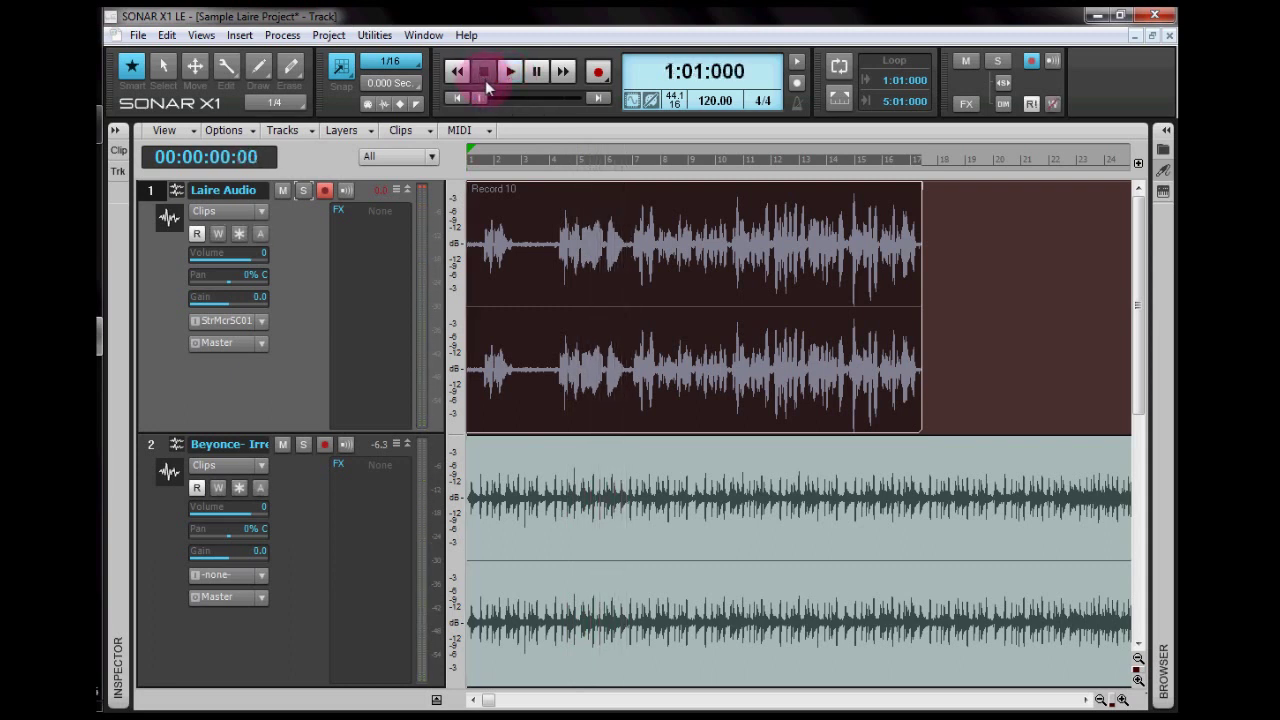
- Delete the near-silent section of track 1's clip from about measure 2.8 to measure 4.2
left_click(1138, 681)
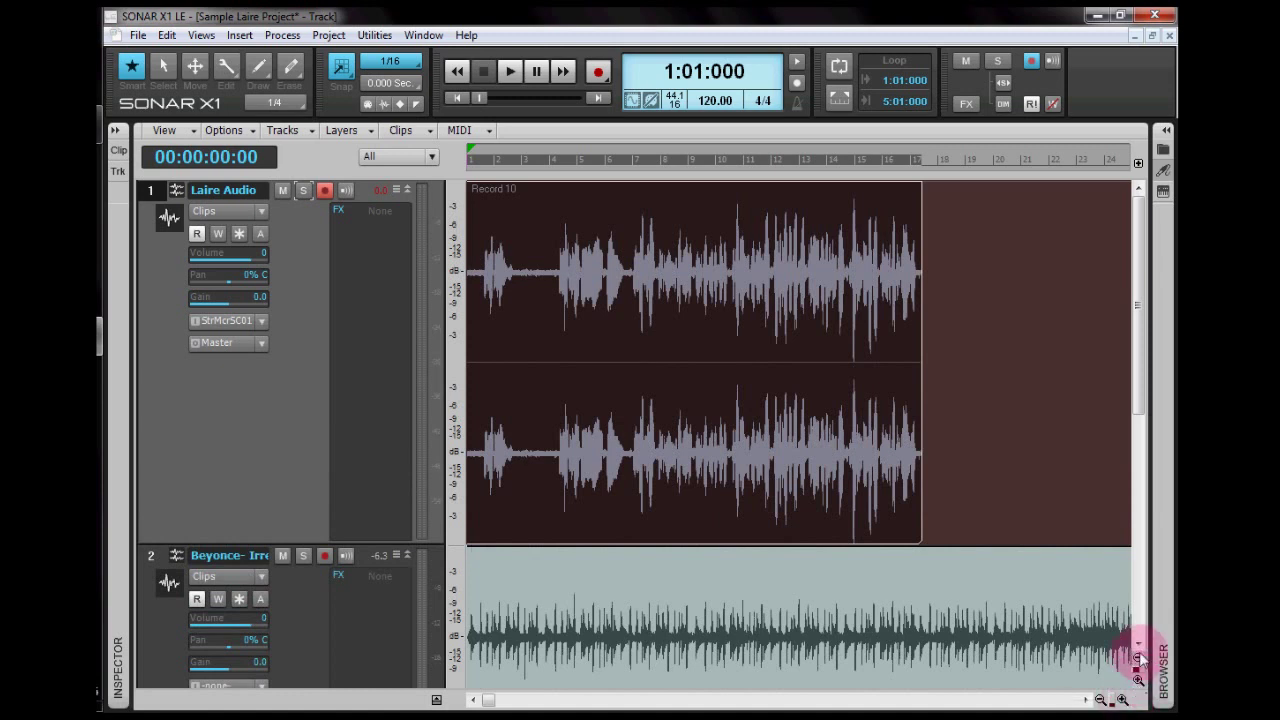
left_click(1122, 700)
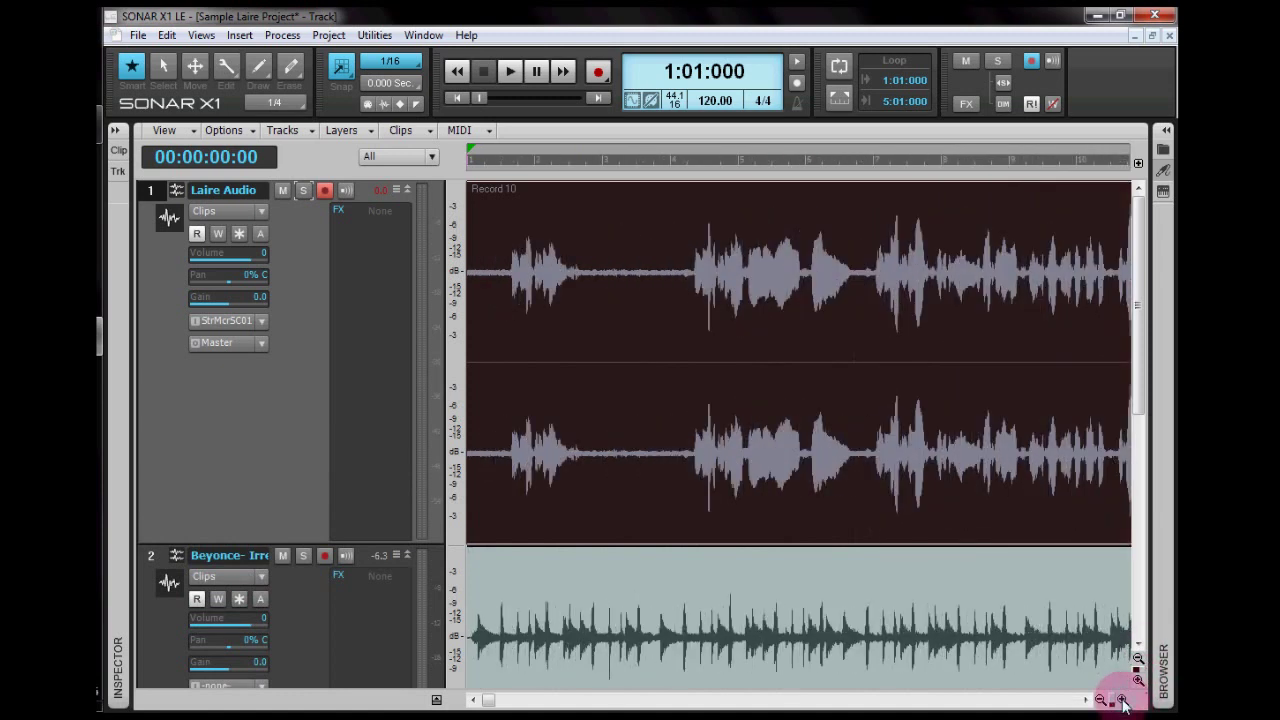
left_click(618, 271)
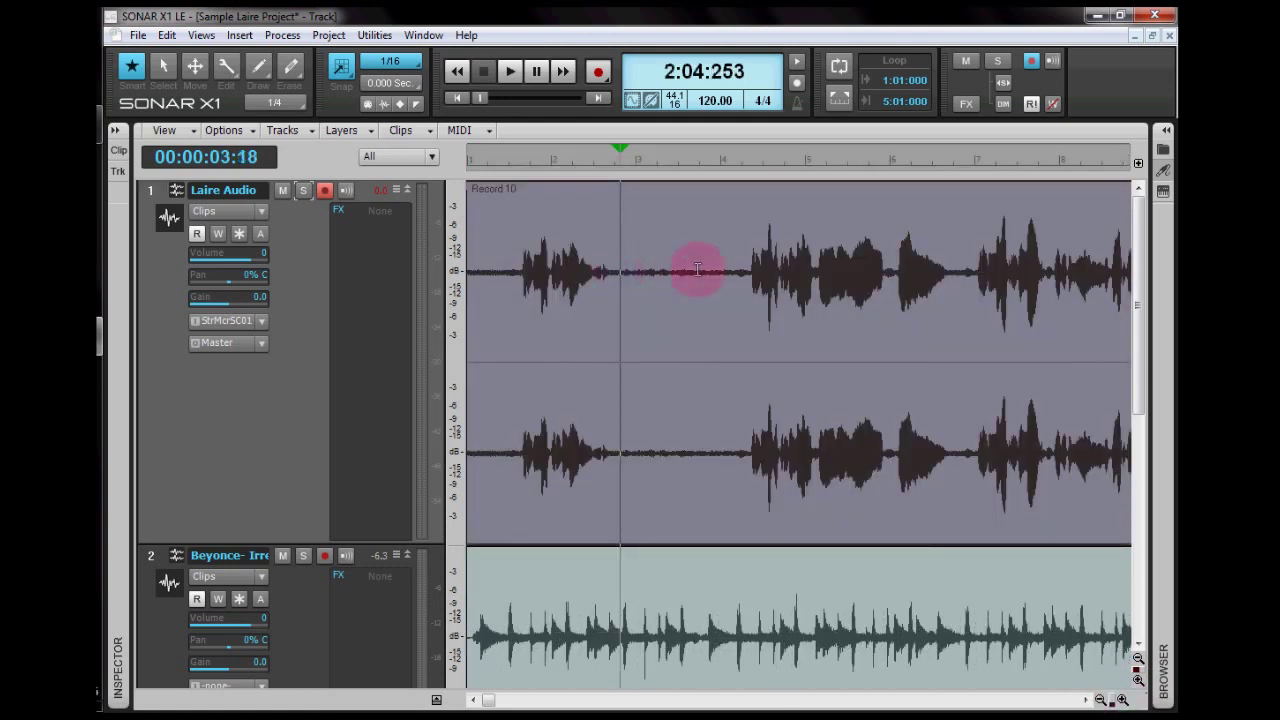
left_click_drag(676, 275, 622, 258)
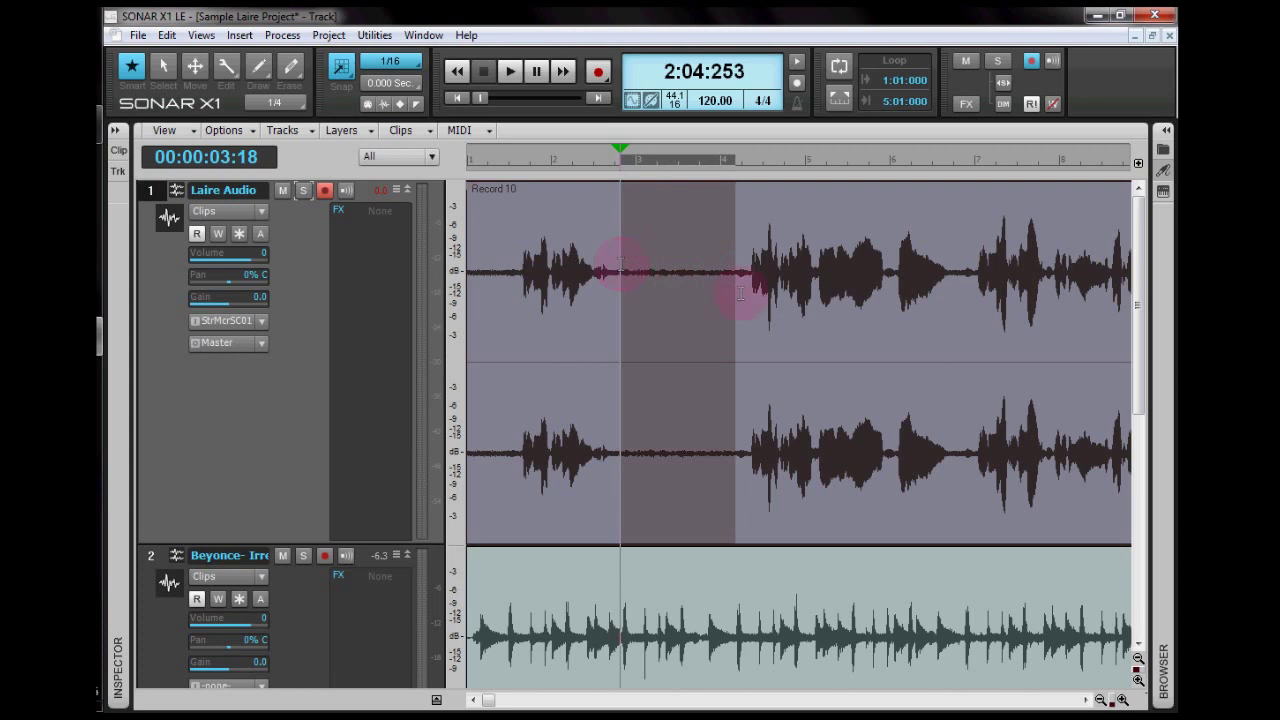
key("Delete")
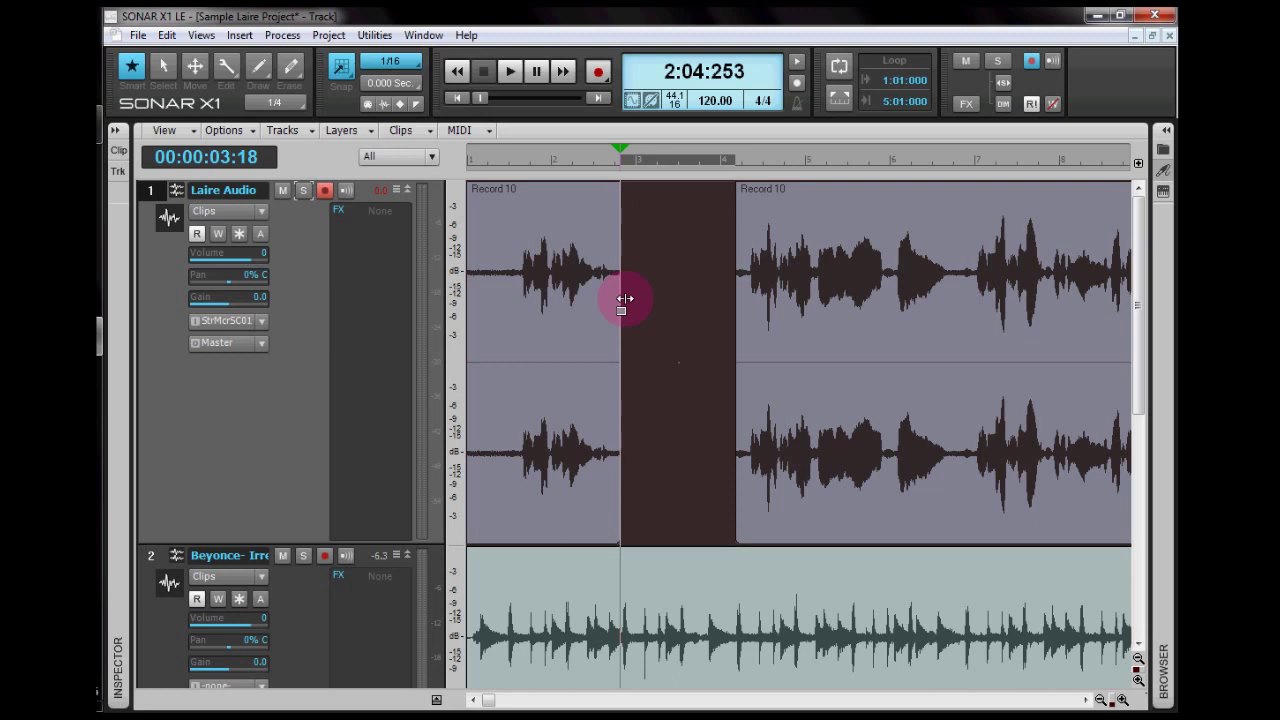
key("w")
key("shift+f")
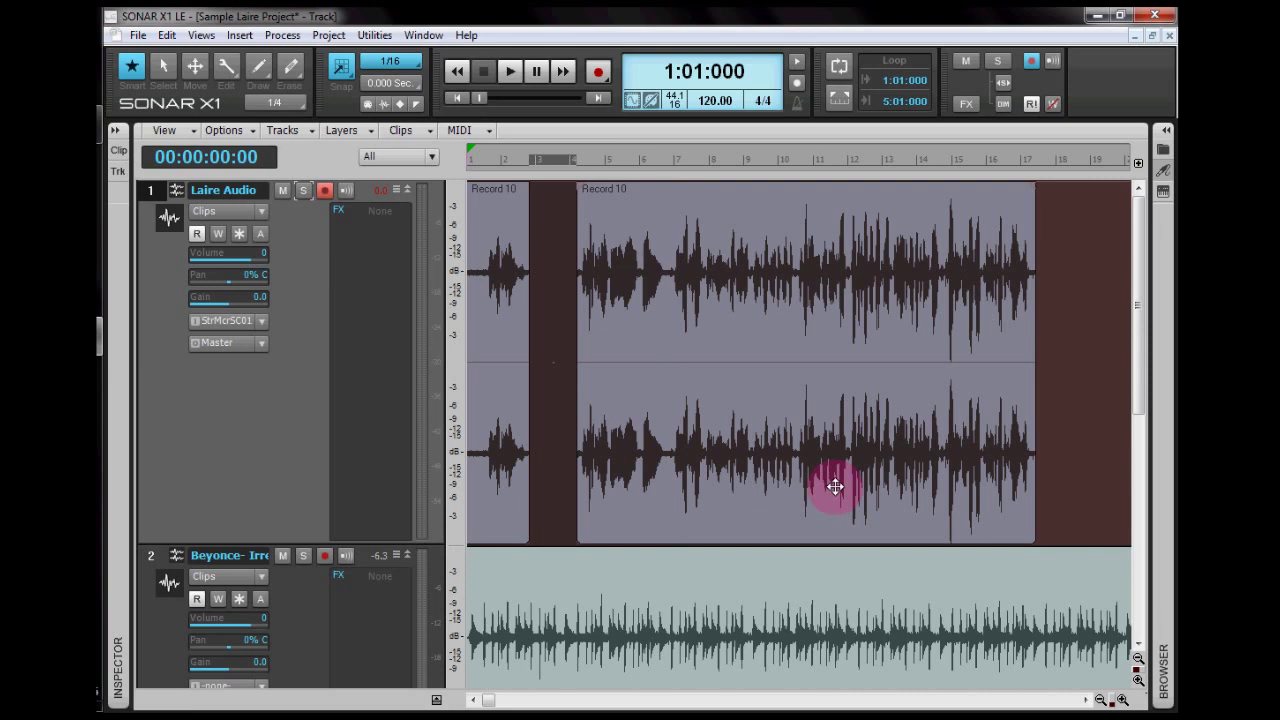
- Add the Compressor/Gate effect with the Default preset to track 1 and briefly play the project from the start
right_click(376, 236)
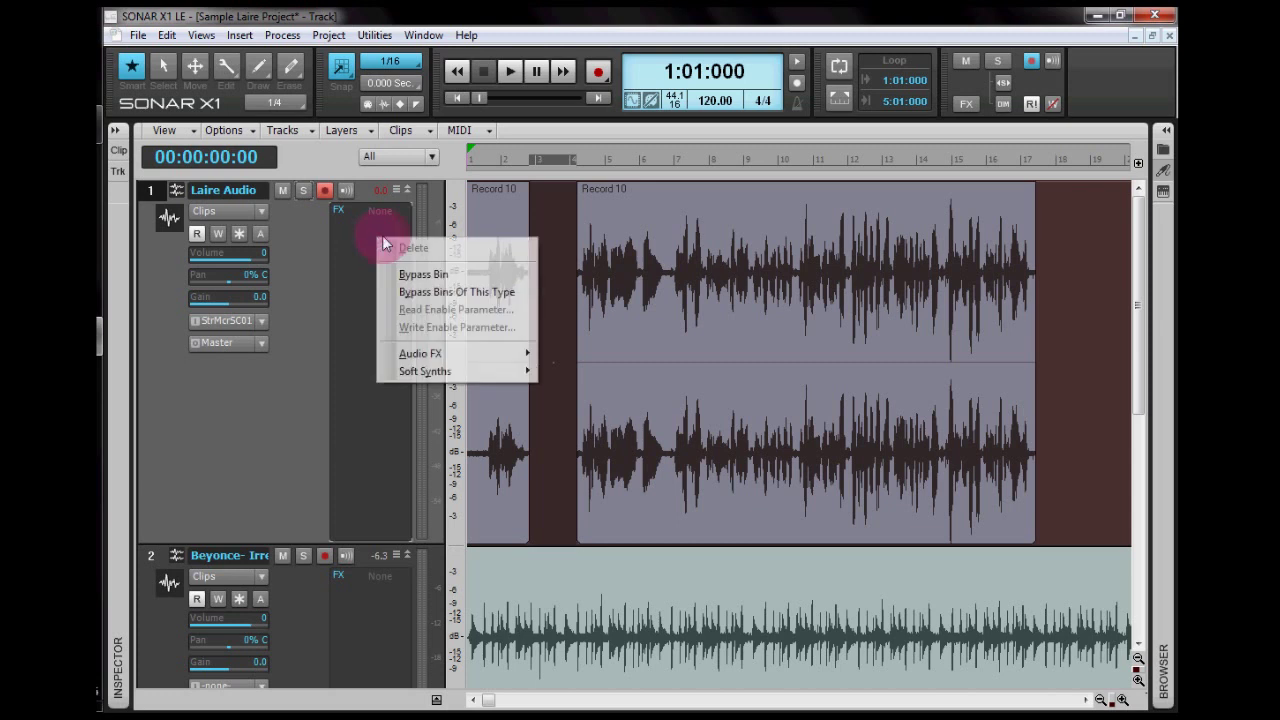
mouse_move(420, 353)
mouse_move(585, 405)
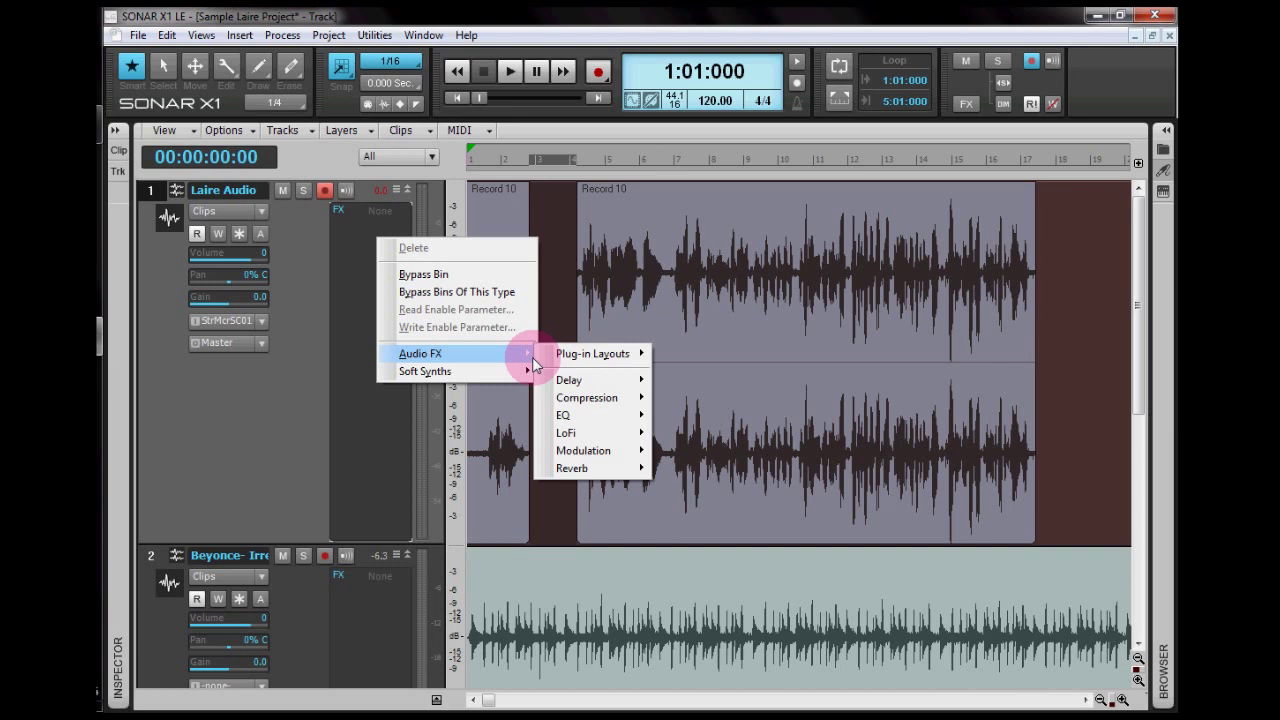
mouse_move(586, 476)
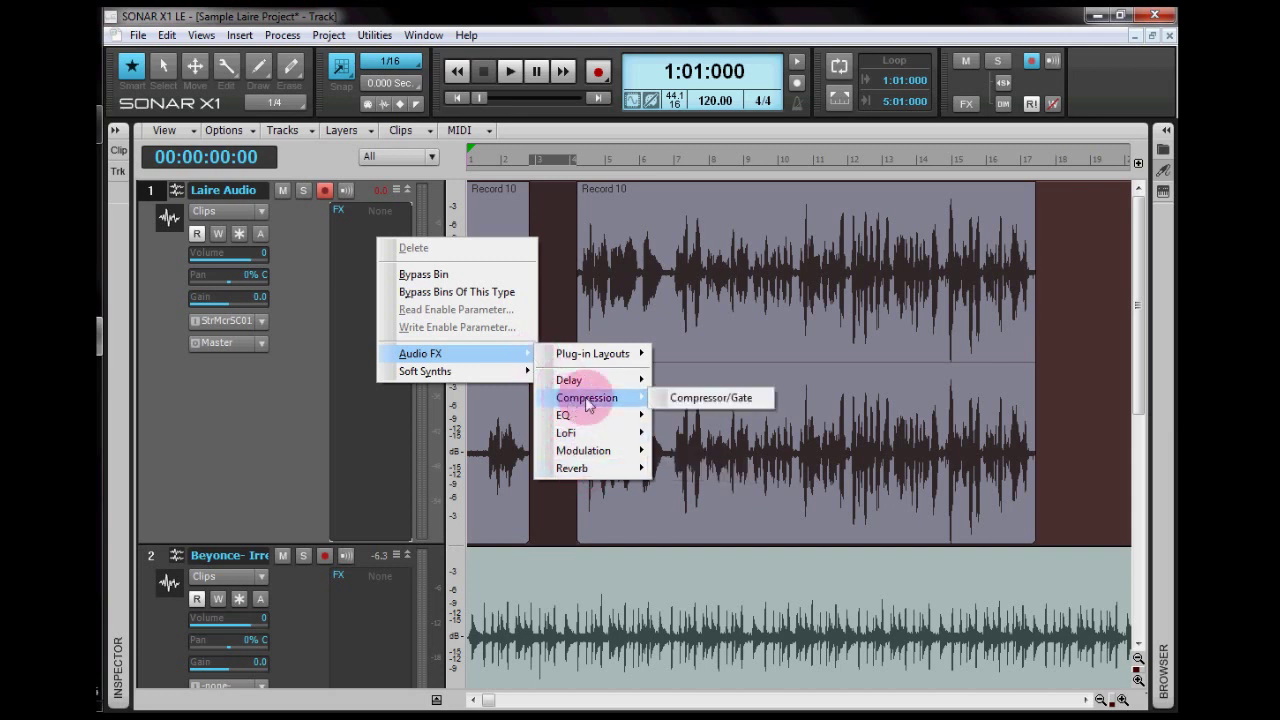
left_click(674, 405)
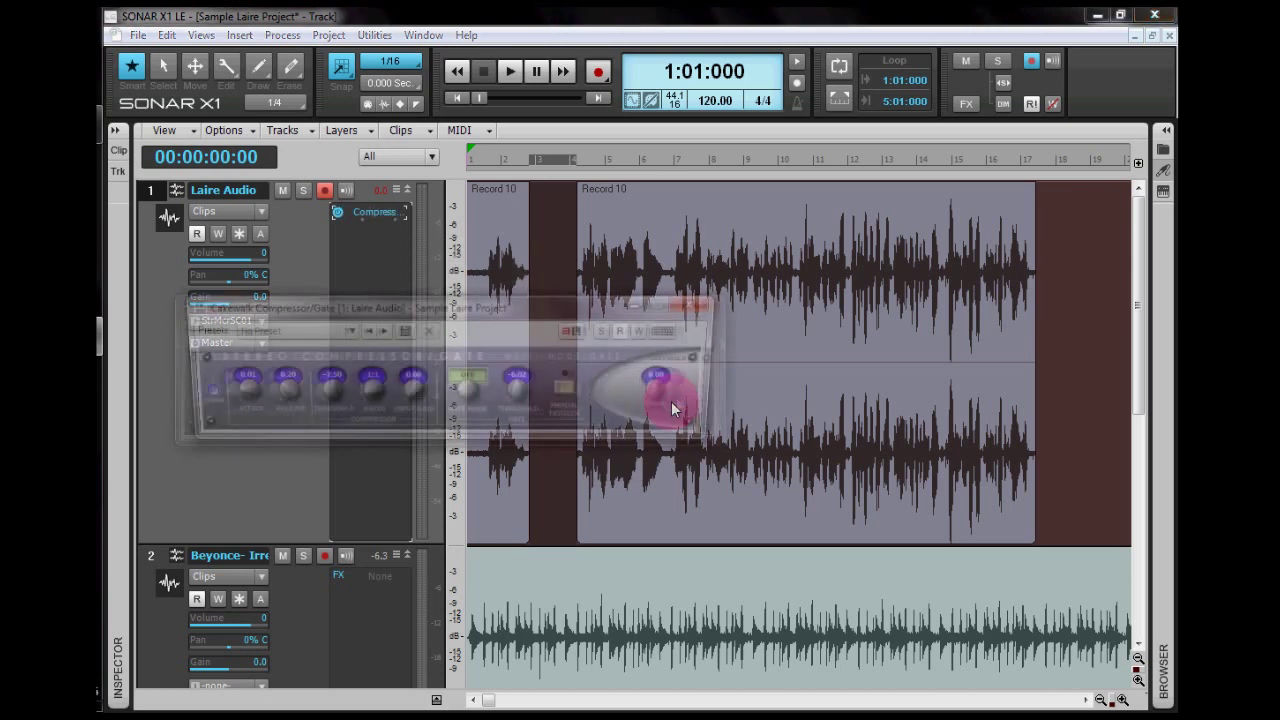
left_click(574, 387)
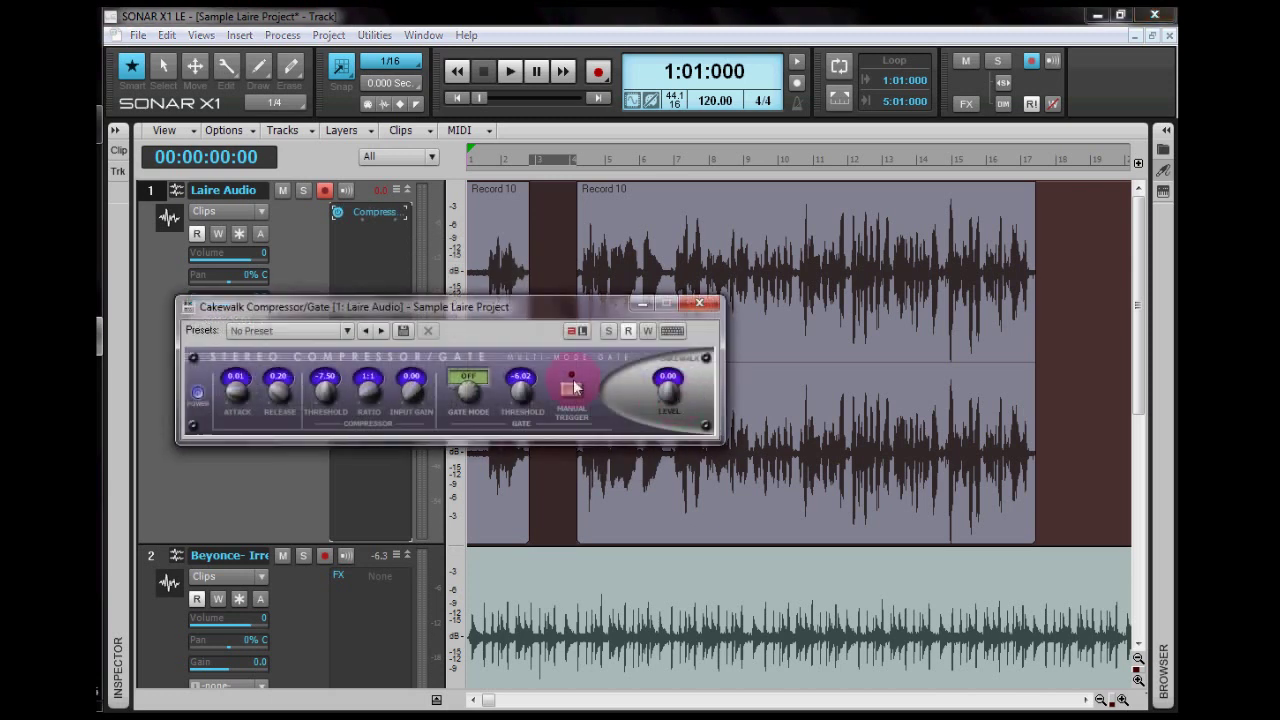
left_click(348, 332)
left_click(287, 519)
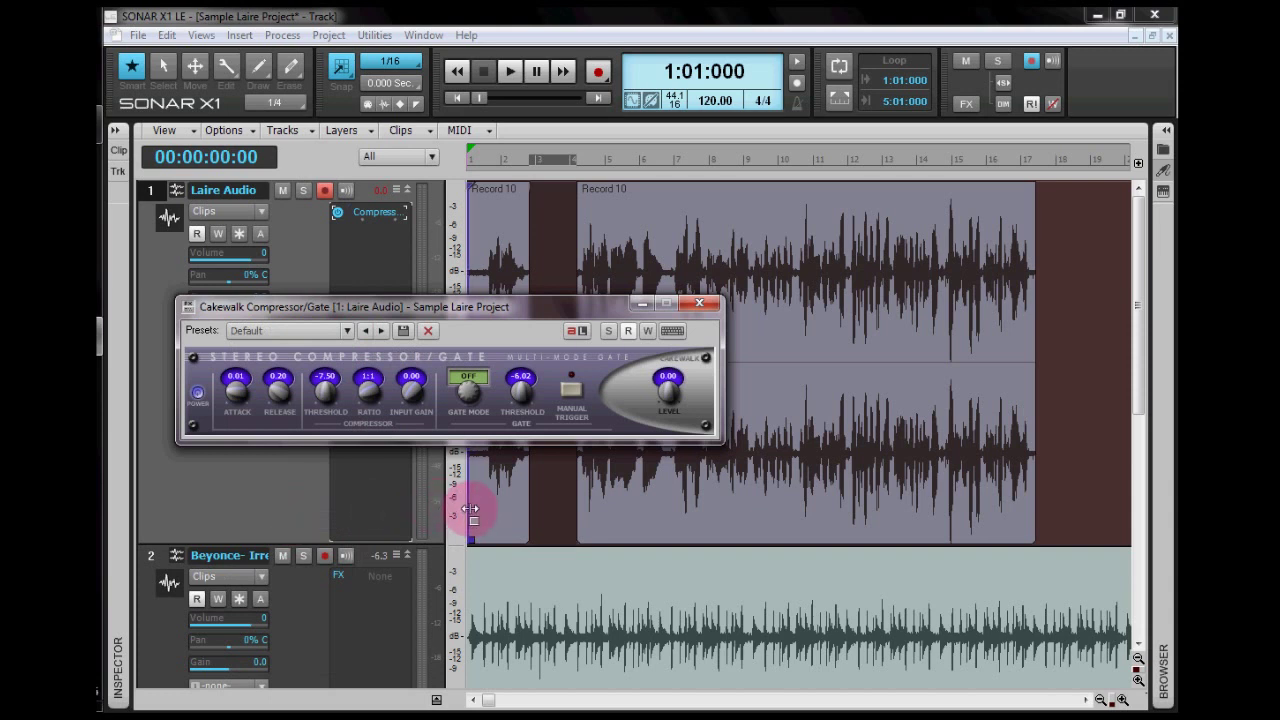
left_click(699, 303)
left_click(510, 79)
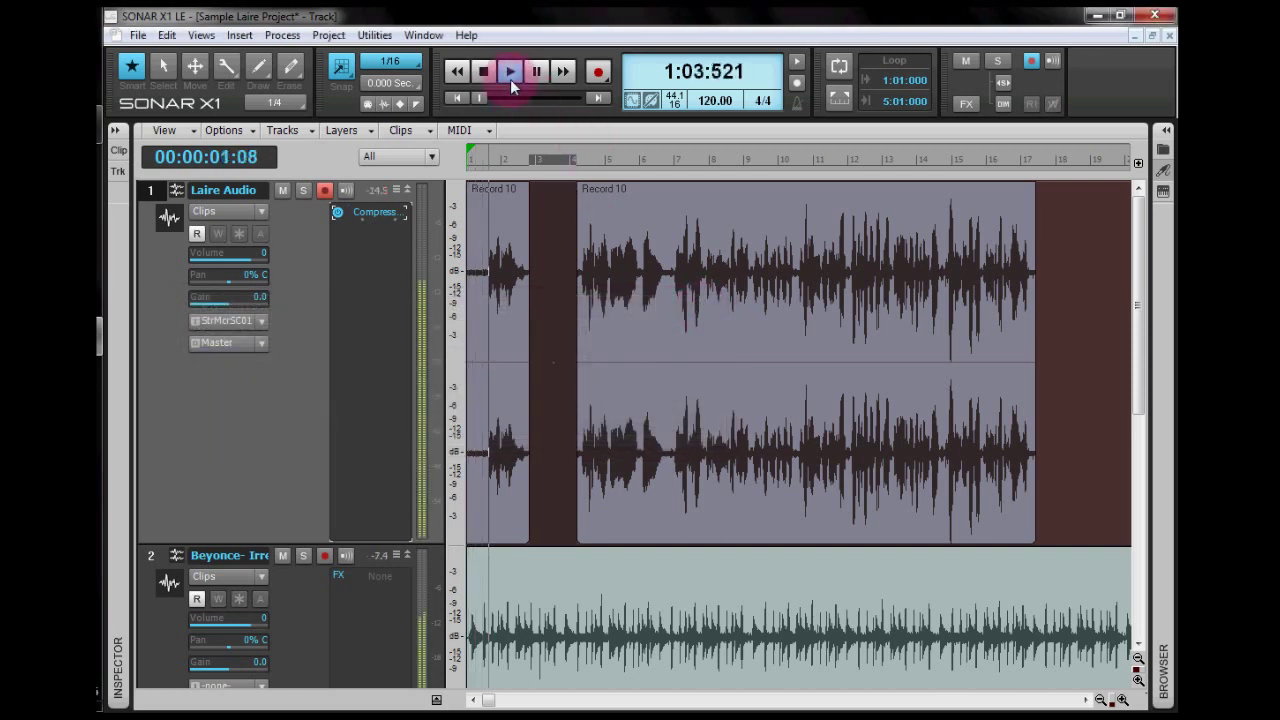
left_click(483, 69)
- Trim the quiet beginning of track 1's first clip so it starts at about measure 1.4
left_click(465, 266)
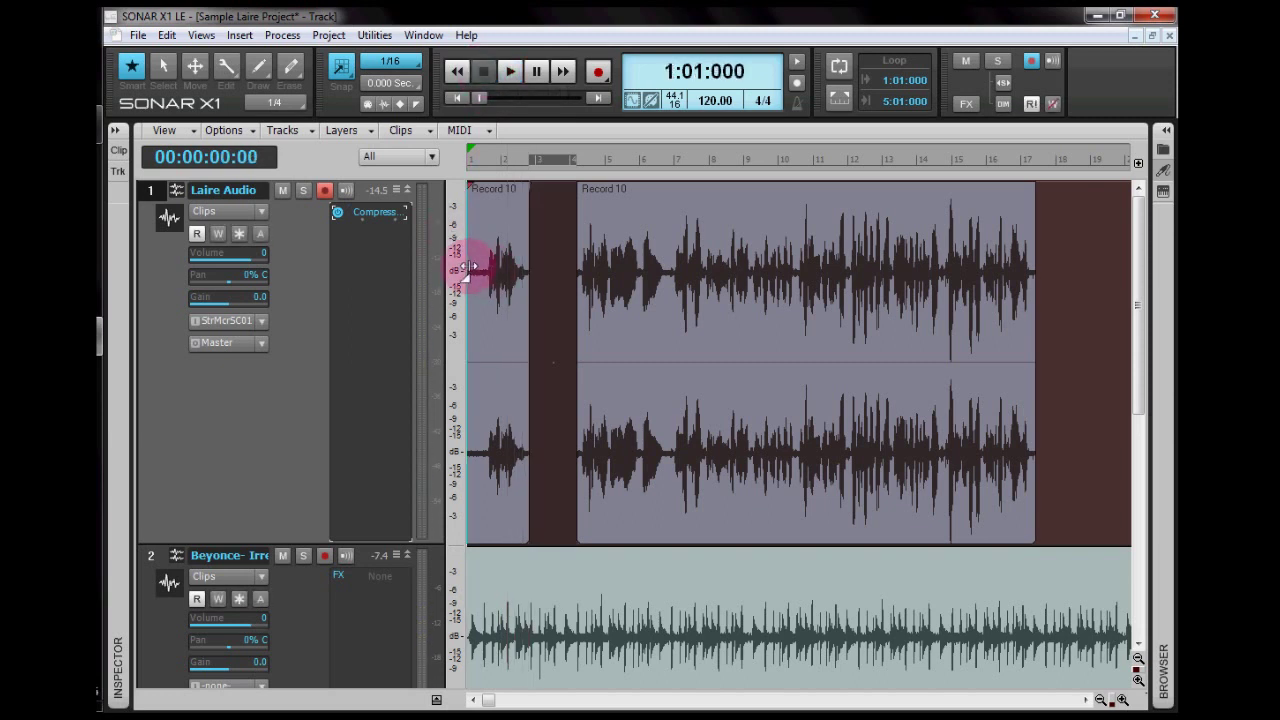
left_click(472, 310)
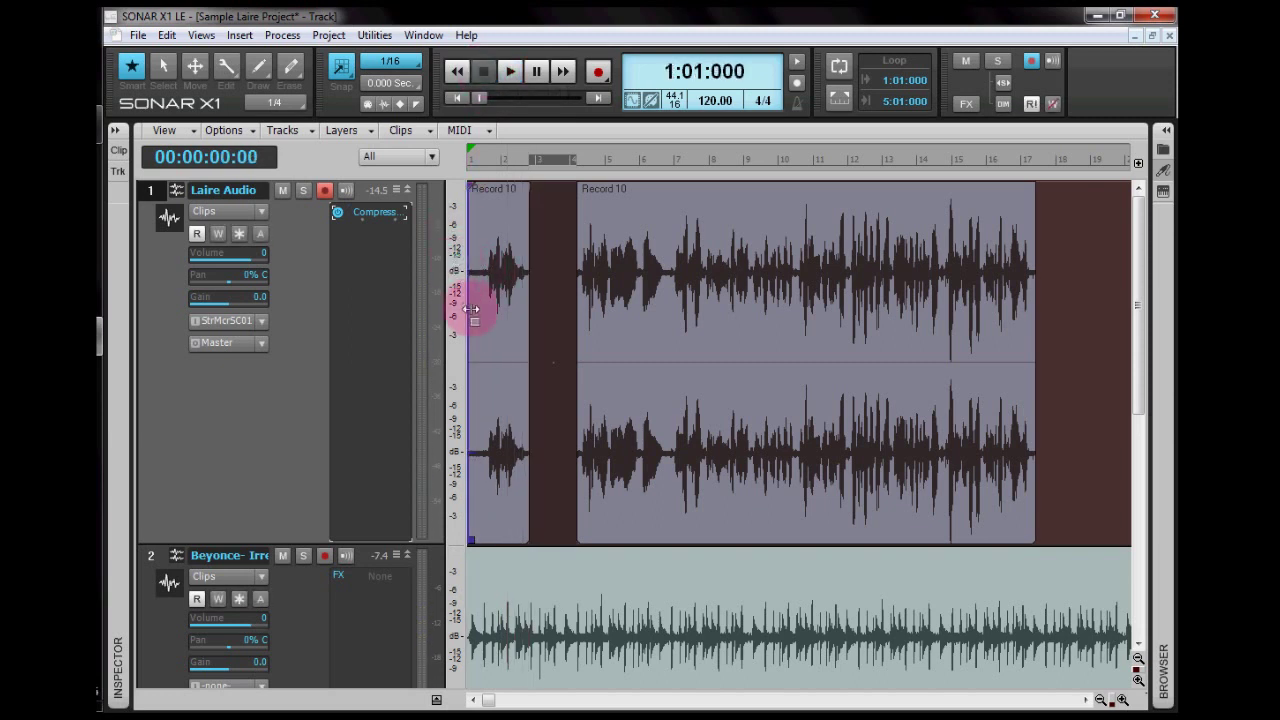
left_click_drag(472, 310, 484, 310)
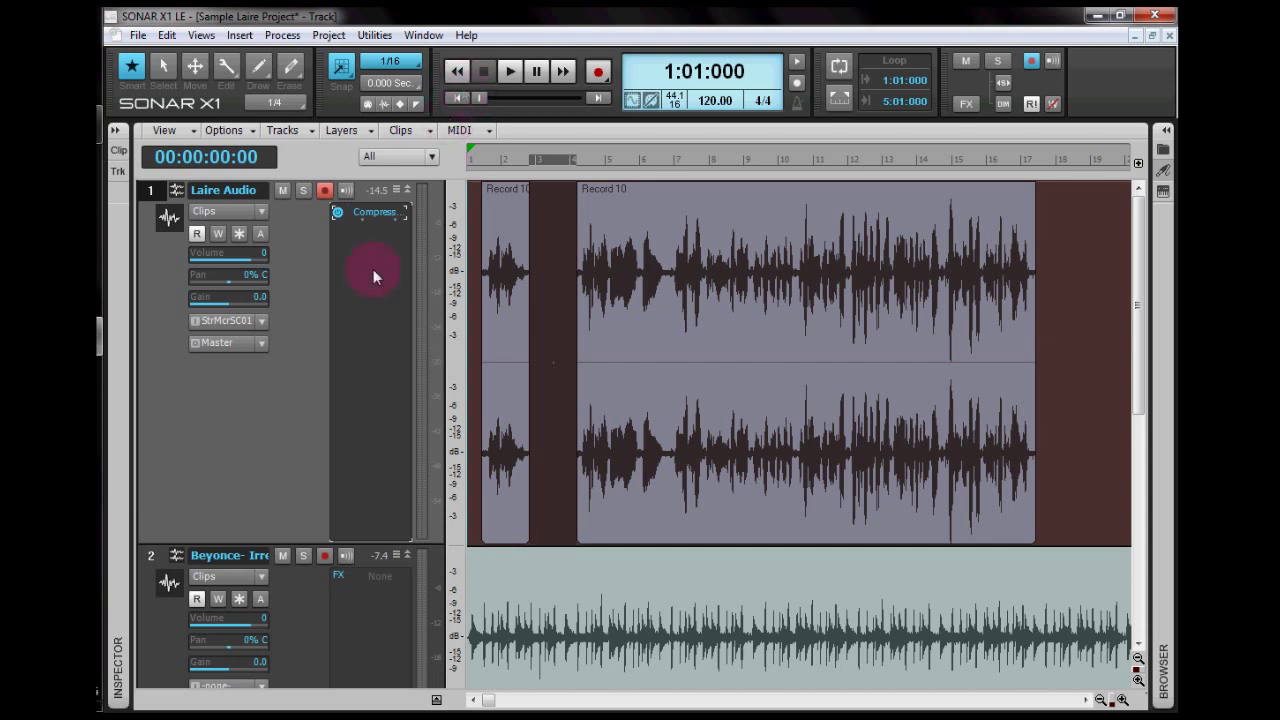
- Add the Studioverb2 reverb to track 1, set its Mix to 0.19 and close its settings
right_click(370, 227)
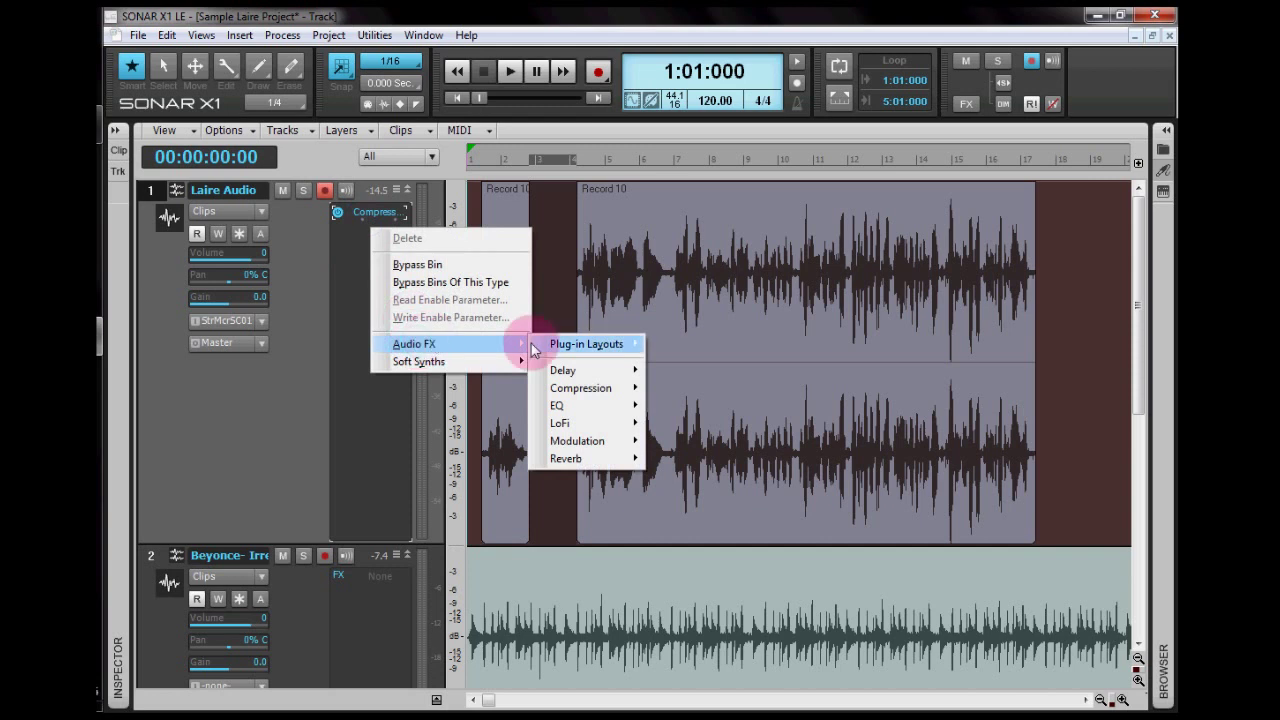
mouse_move(562, 458)
left_click(668, 458)
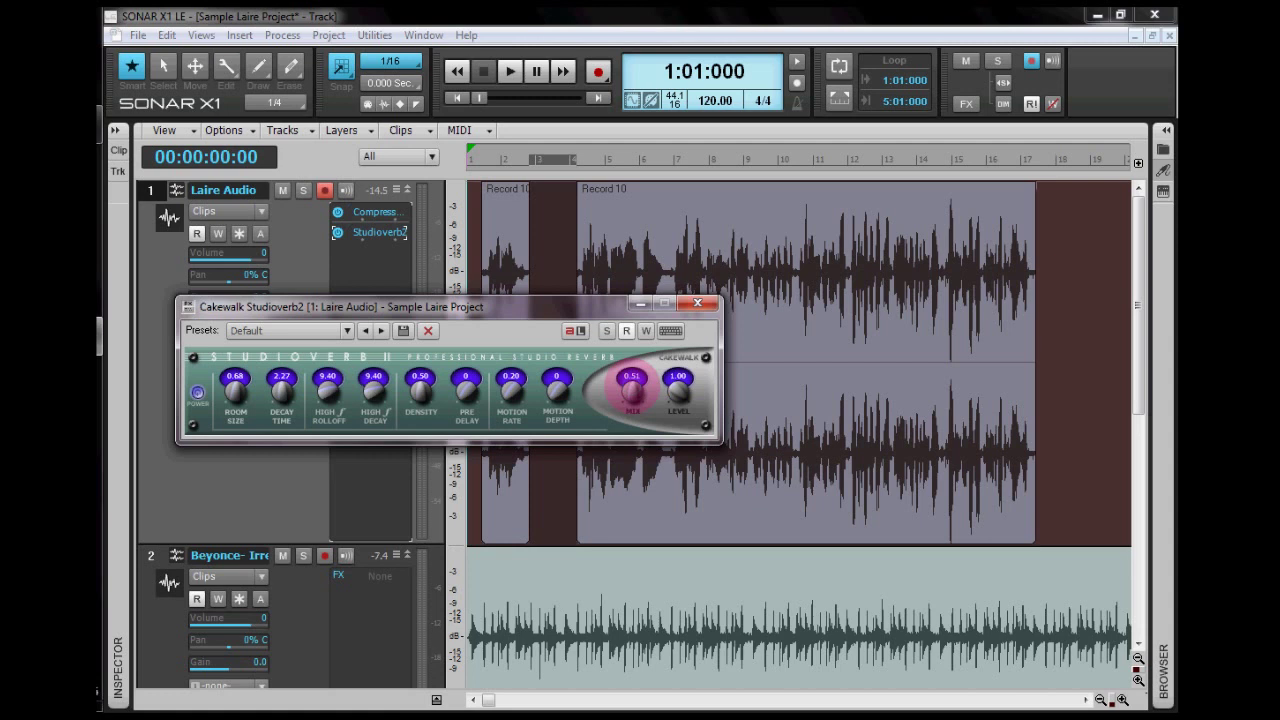
left_click_drag(632, 390, 632, 382)
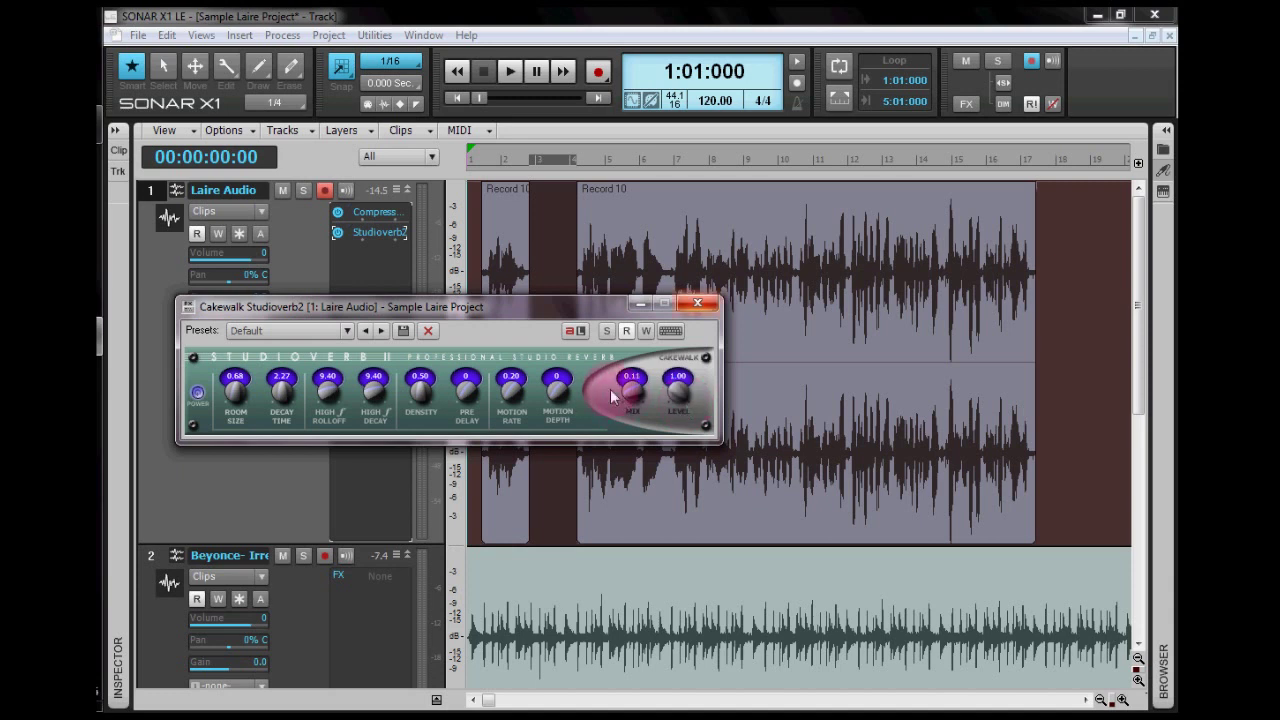
left_click_drag(632, 398, 632, 394)
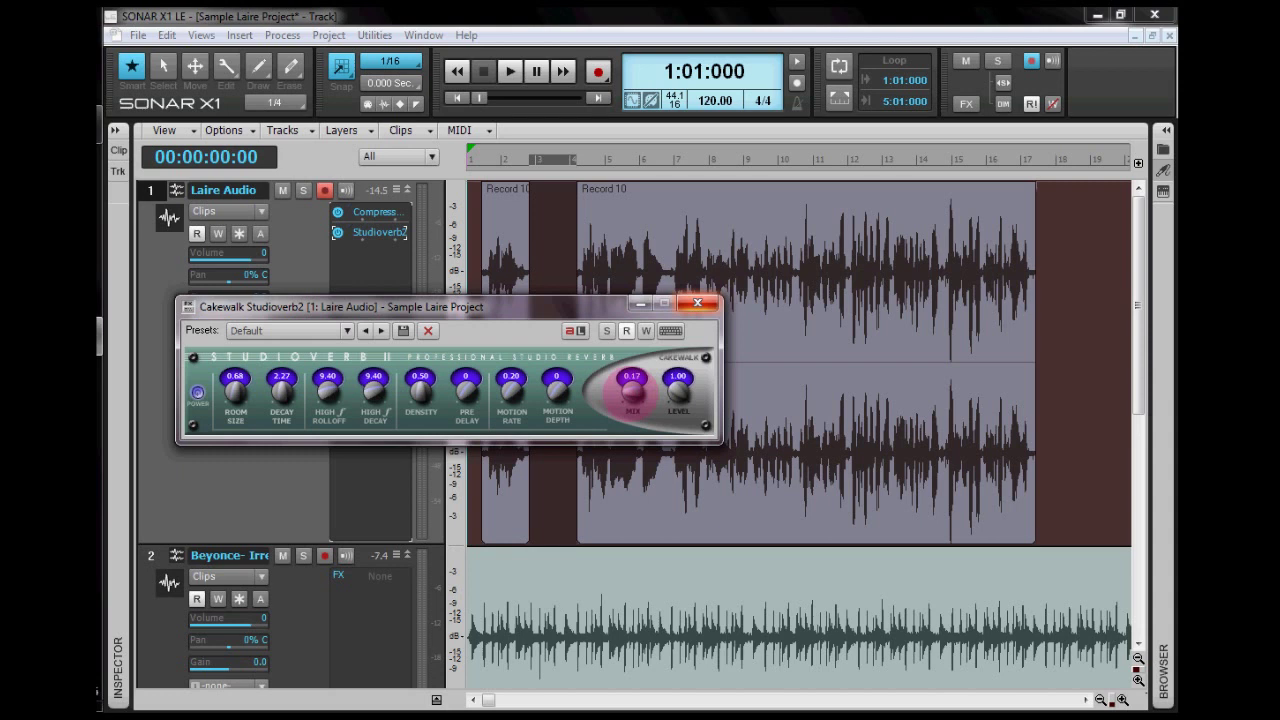
mouse_move(632, 396)
left_mouse_down()
mouse_move(632, 410)
mouse_move(632, 396)
left_mouse_up()
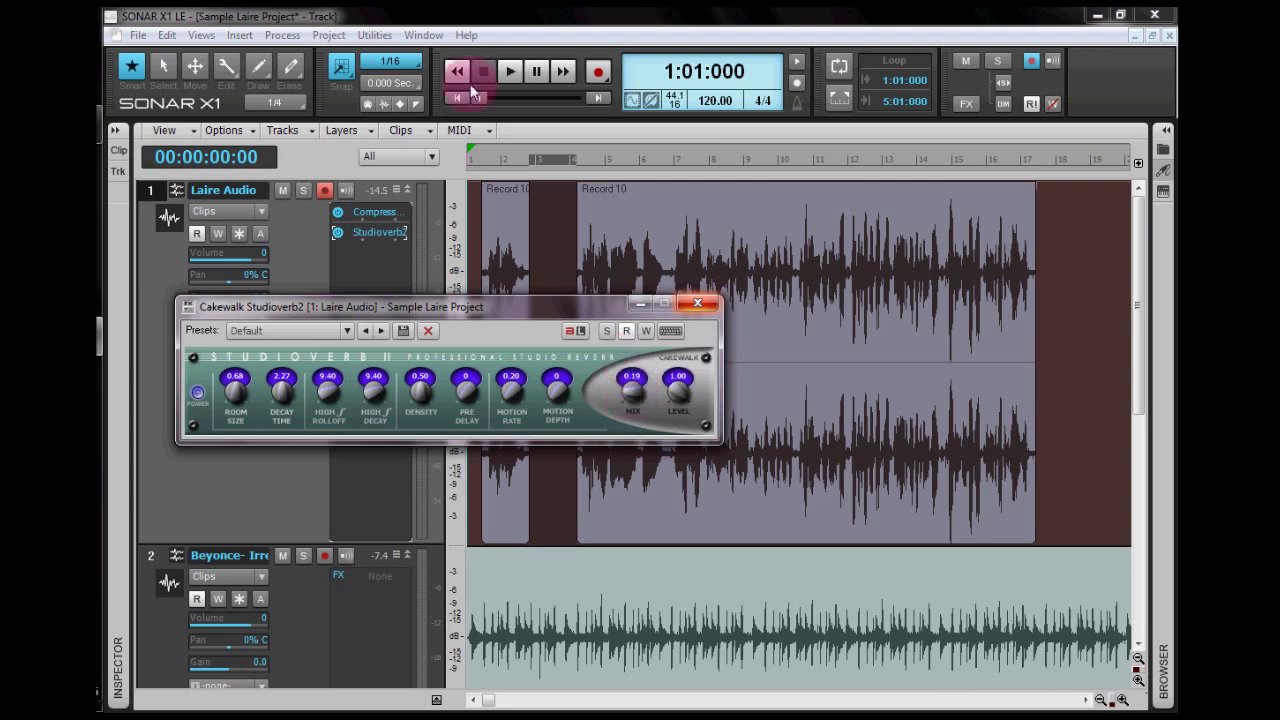
left_click(698, 304)
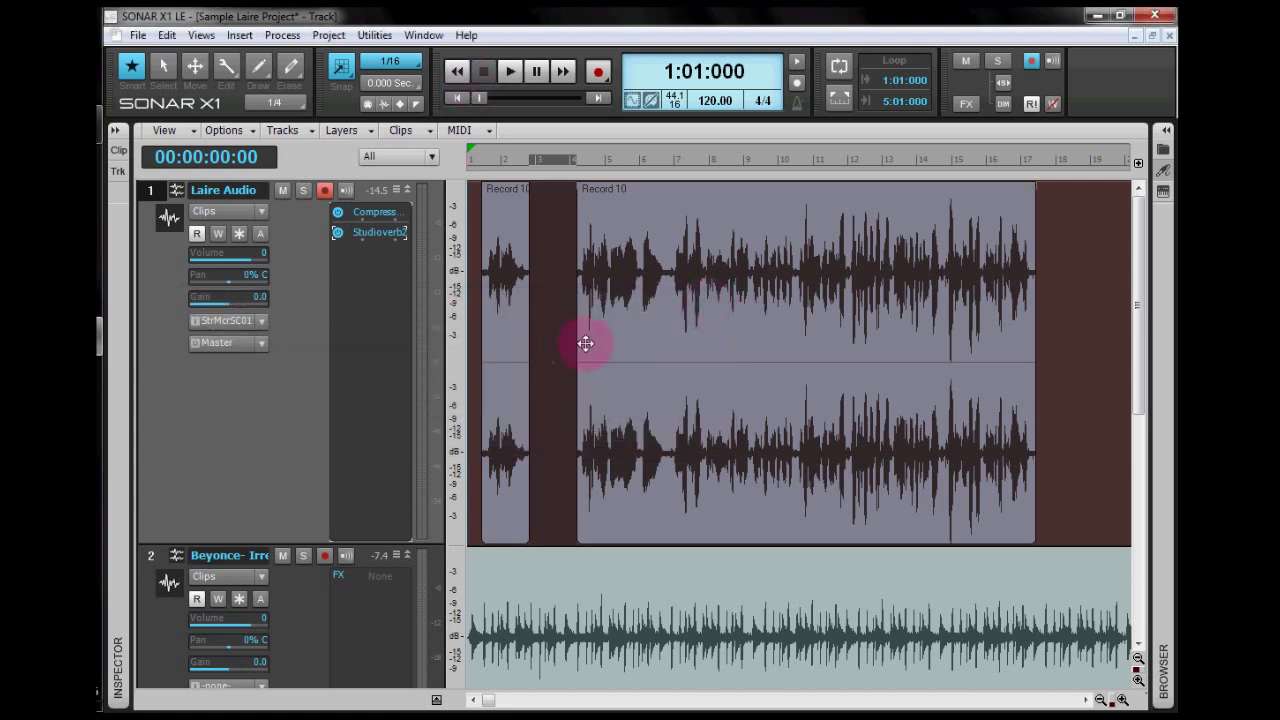
- Play the project from the start and reopen track 1's Studioverb2 settings during playback
left_click(512, 72)
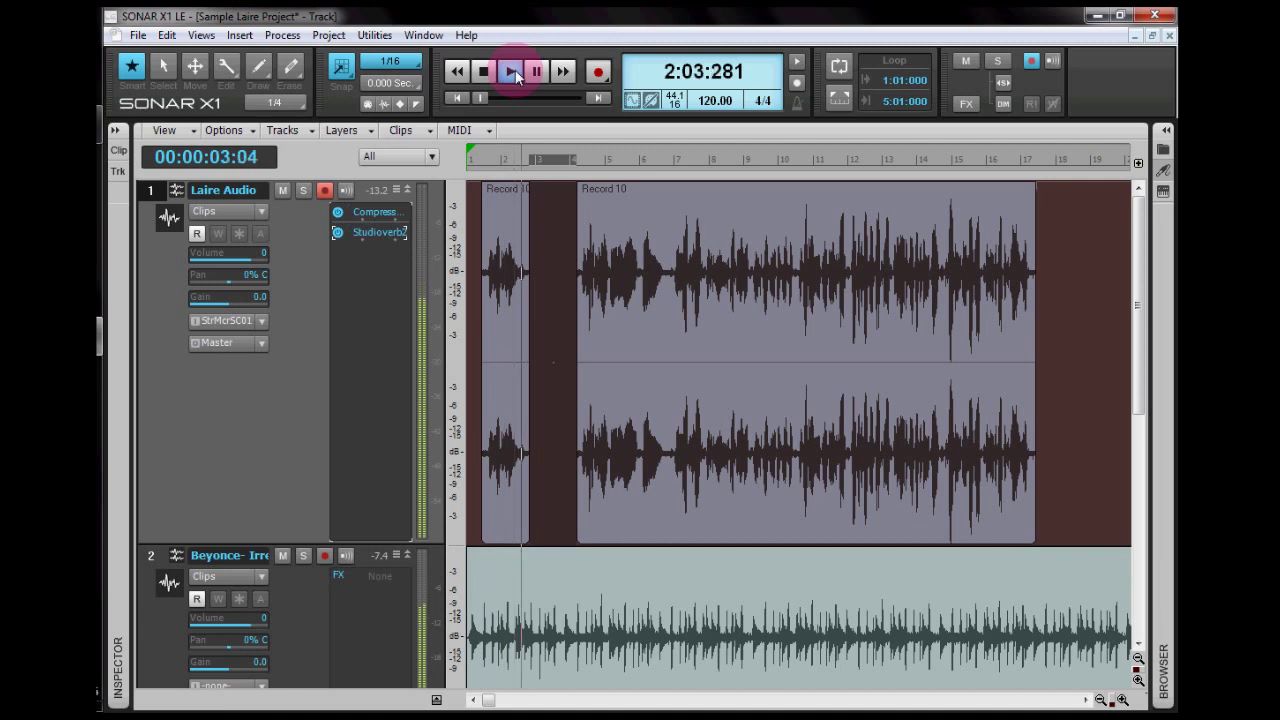
right_click(376, 237)
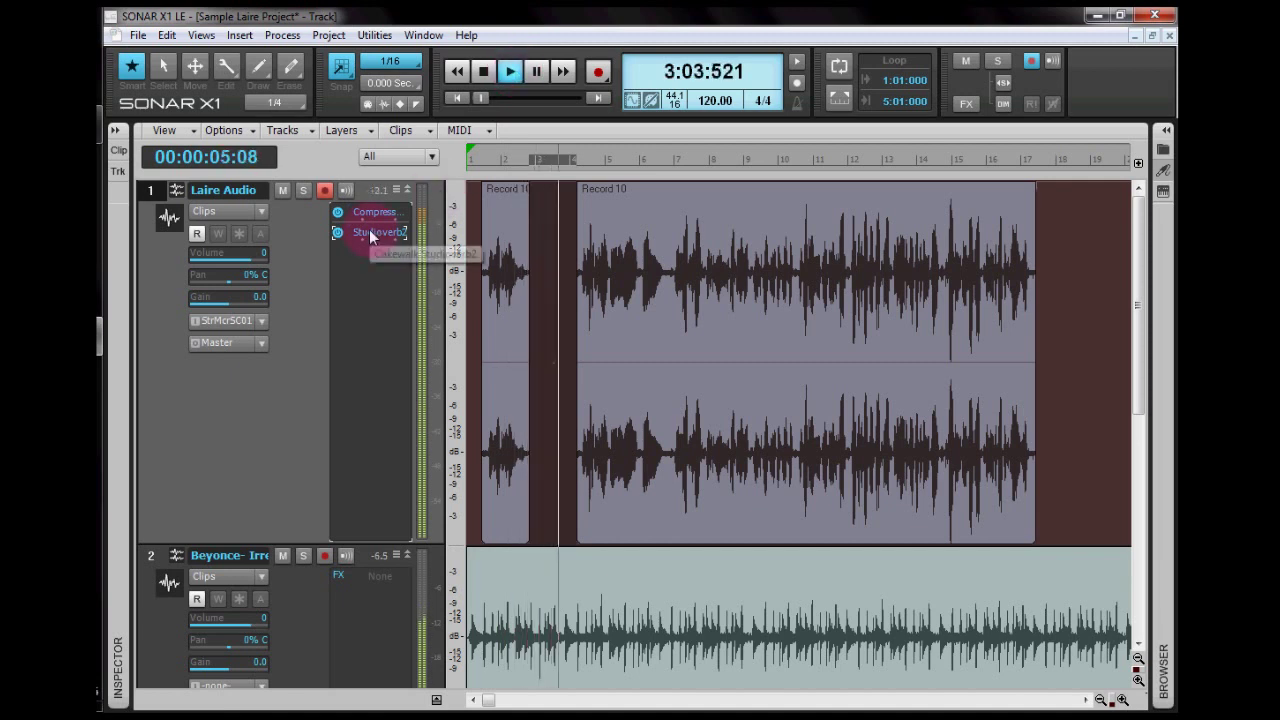
left_click(350, 275)
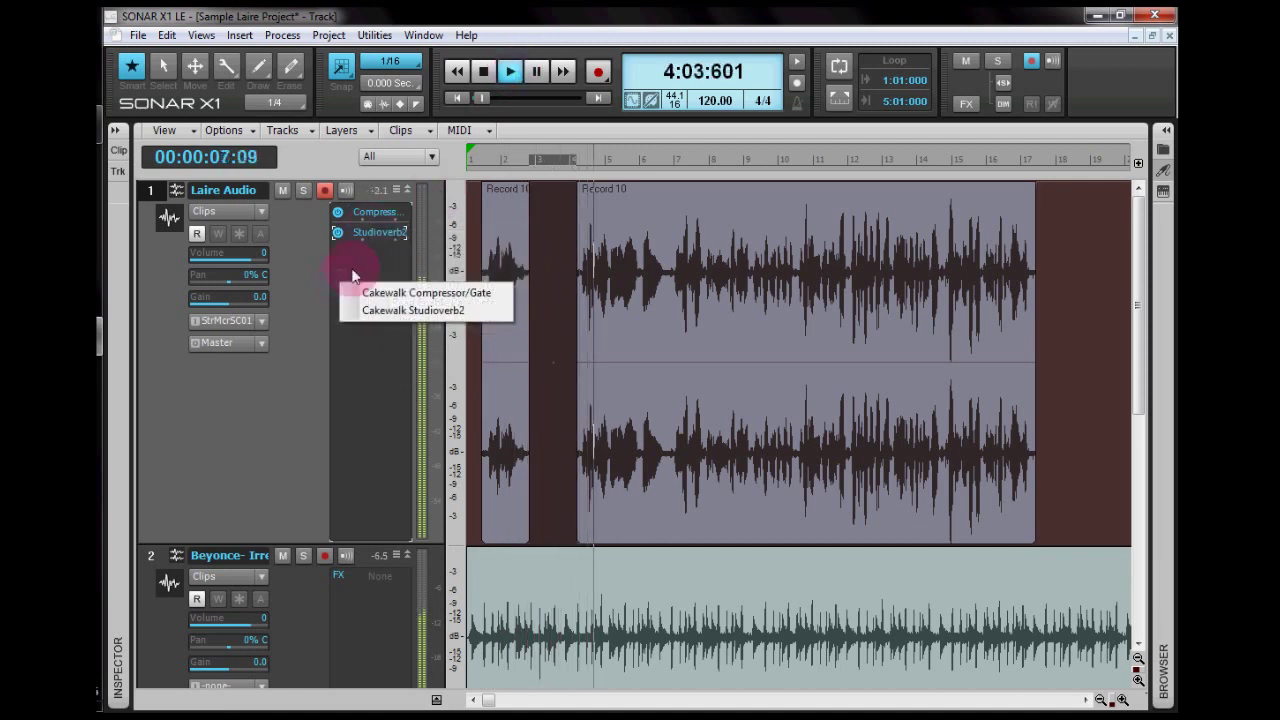
double_click(379, 233)
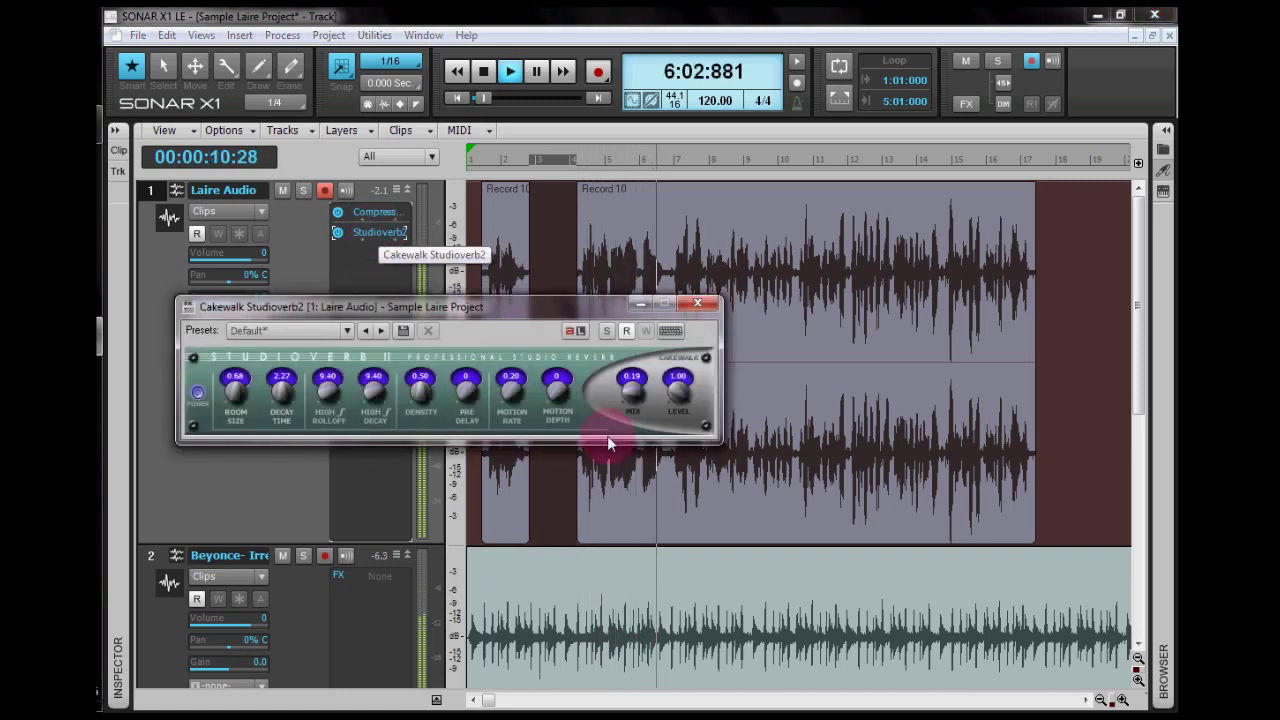
- Set track 1's Studioverb2 Mix to 0.12 during playback, close the reverb settings and stop the project
mouse_move(630, 400)
left_mouse_down()
mouse_move(630, 414)
mouse_move(630, 397)
left_mouse_up()
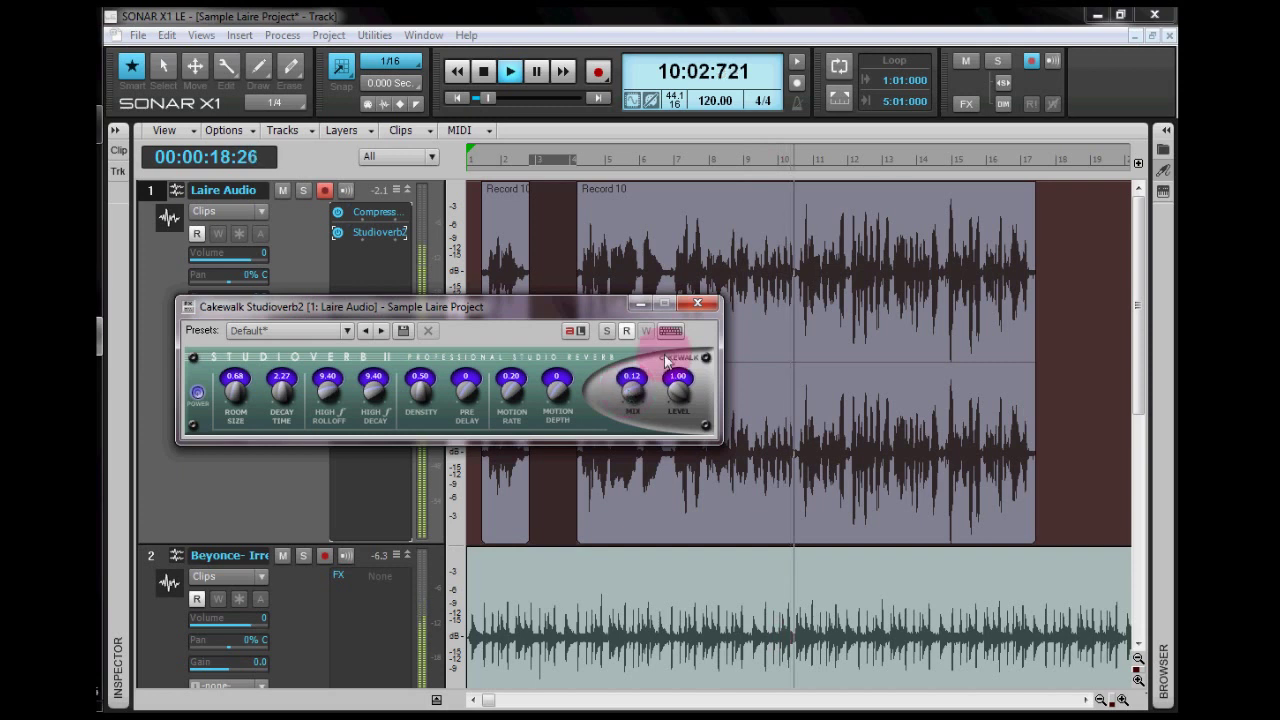
left_click(709, 302)
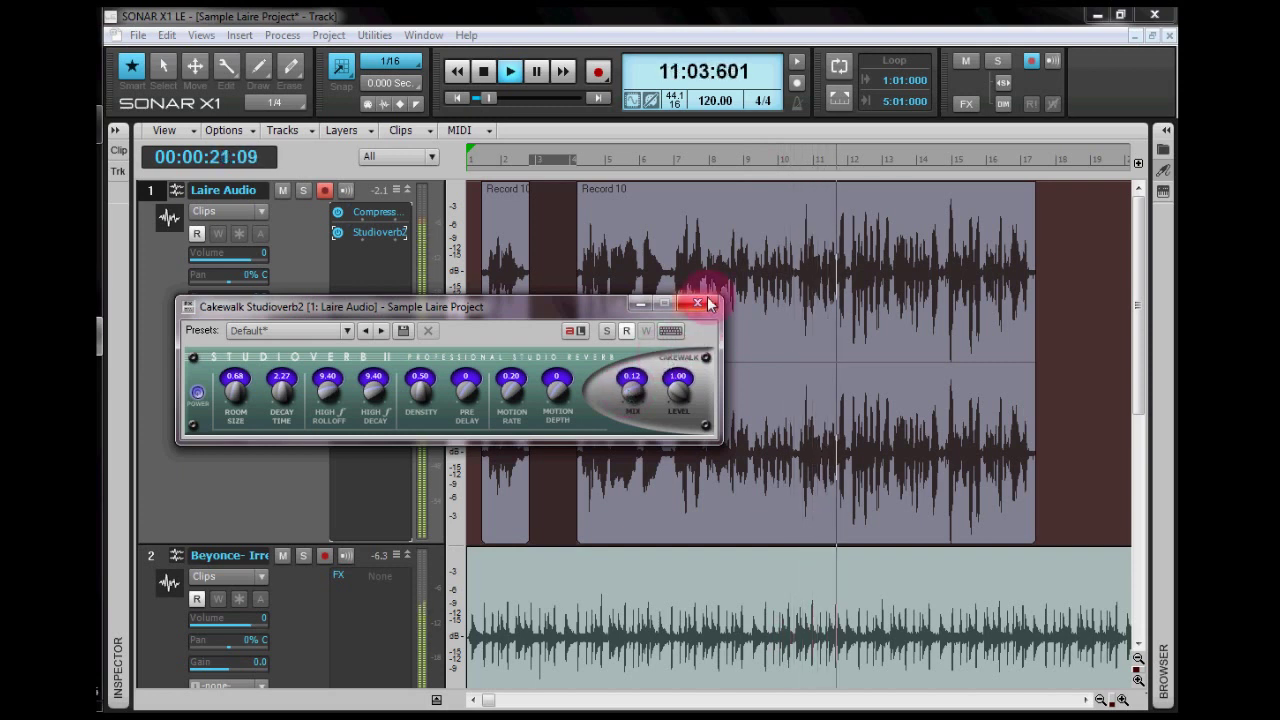
left_click(705, 303)
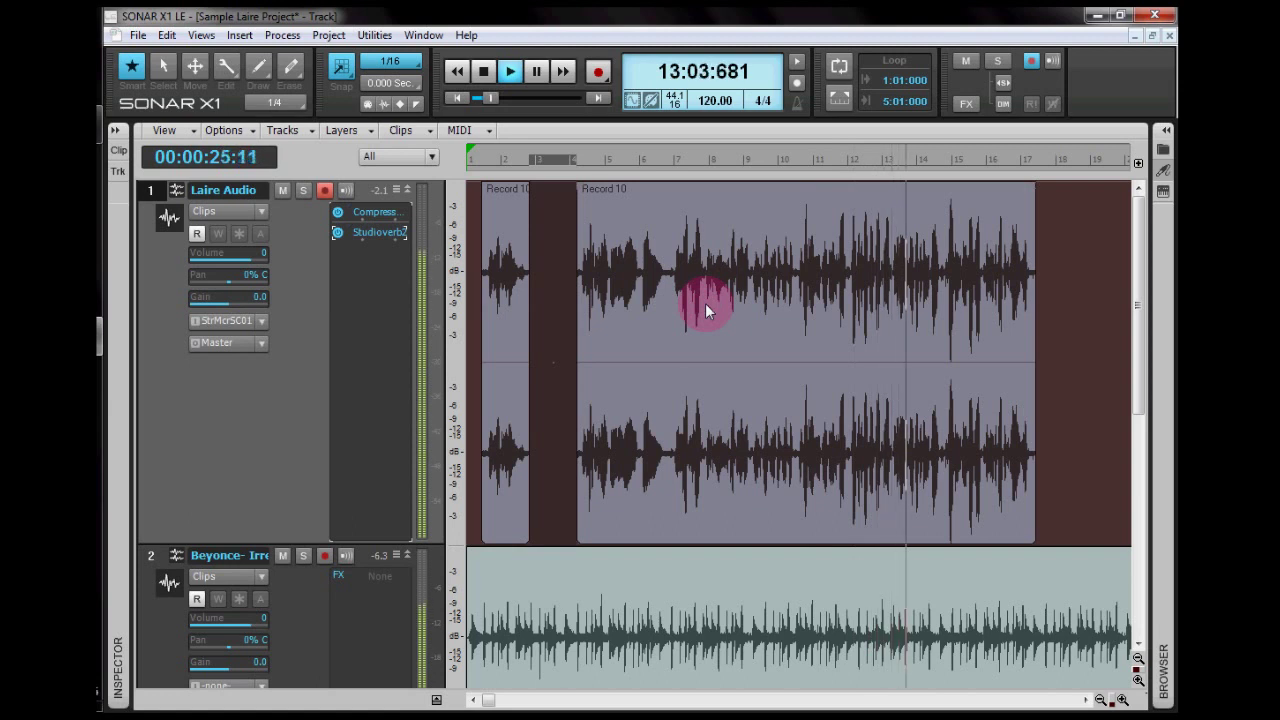
left_click(636, 252)
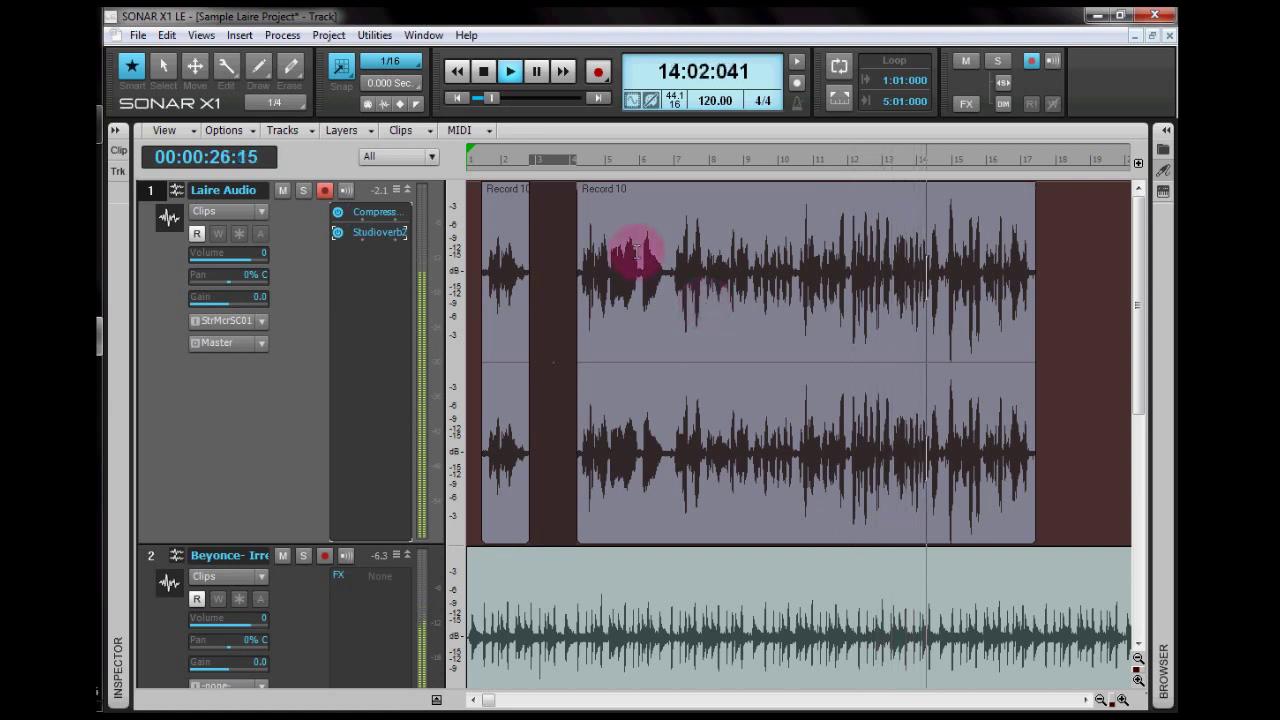
left_click(484, 71)
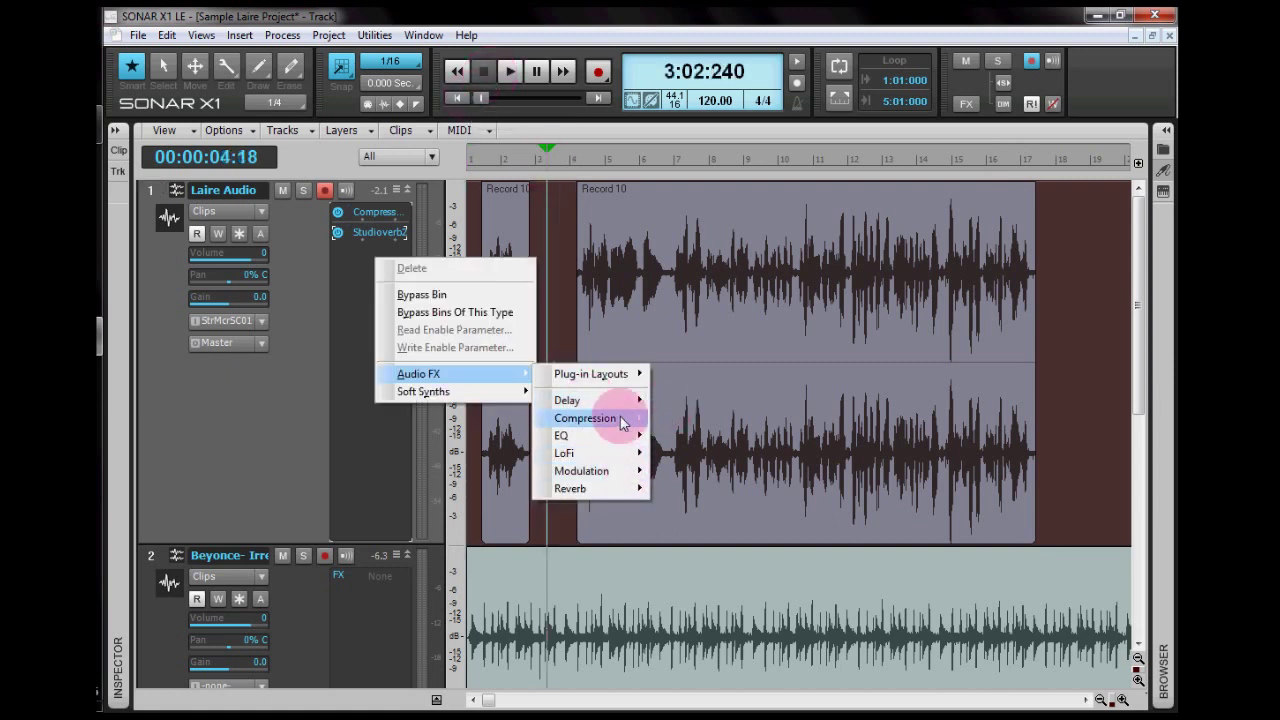
- Review the audio effect categories and Studioverb2 presets available for track 1, and return the playhead to the project start
mouse_move(618, 401)
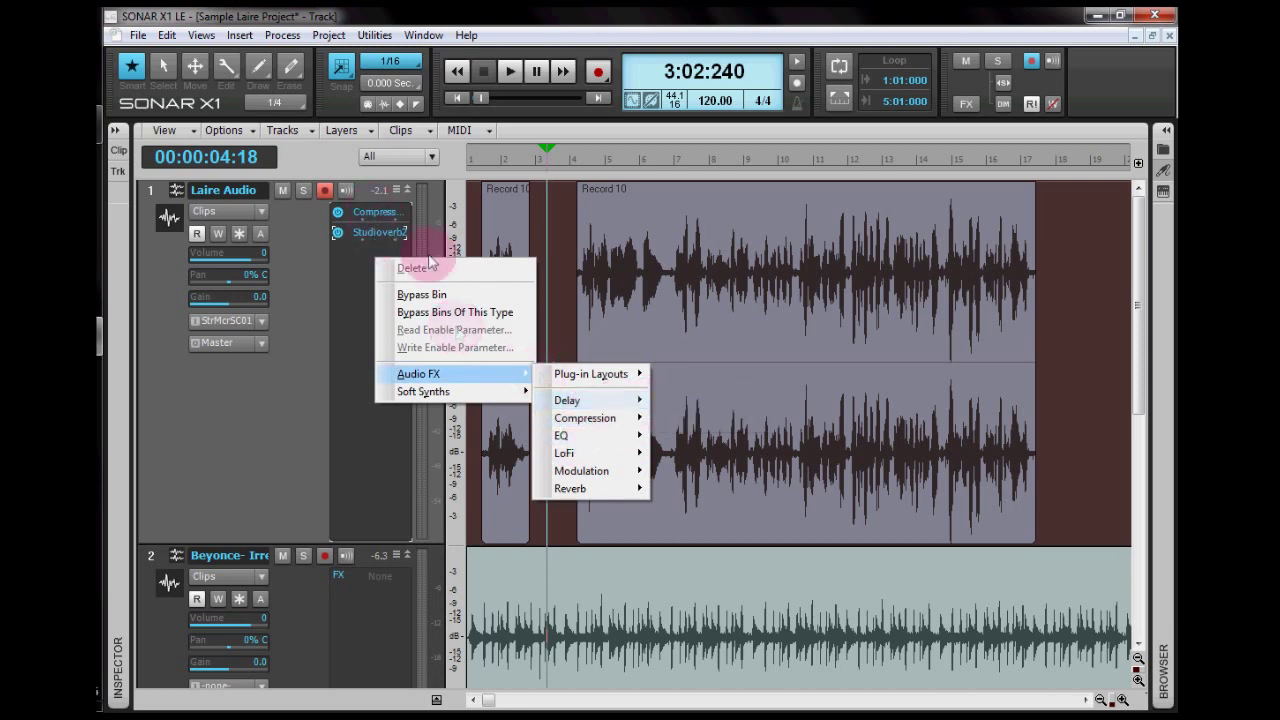
left_click(394, 238)
double_click(394, 238)
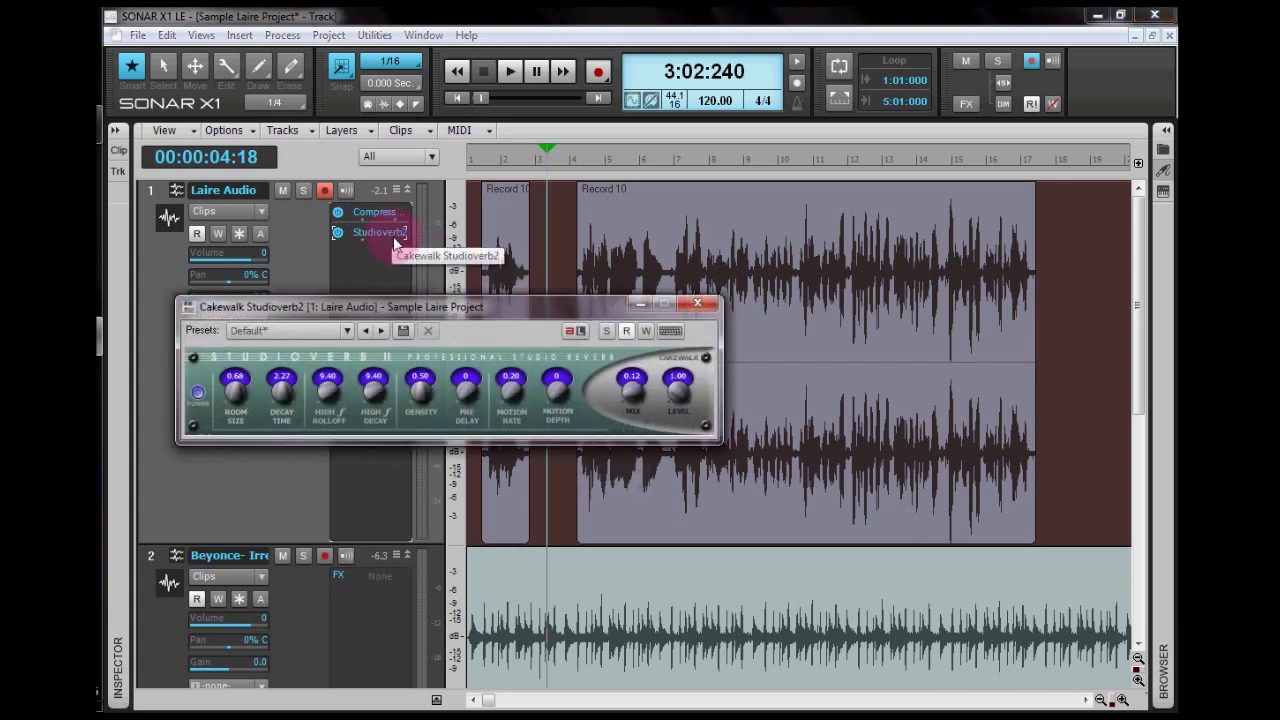
left_click(345, 331)
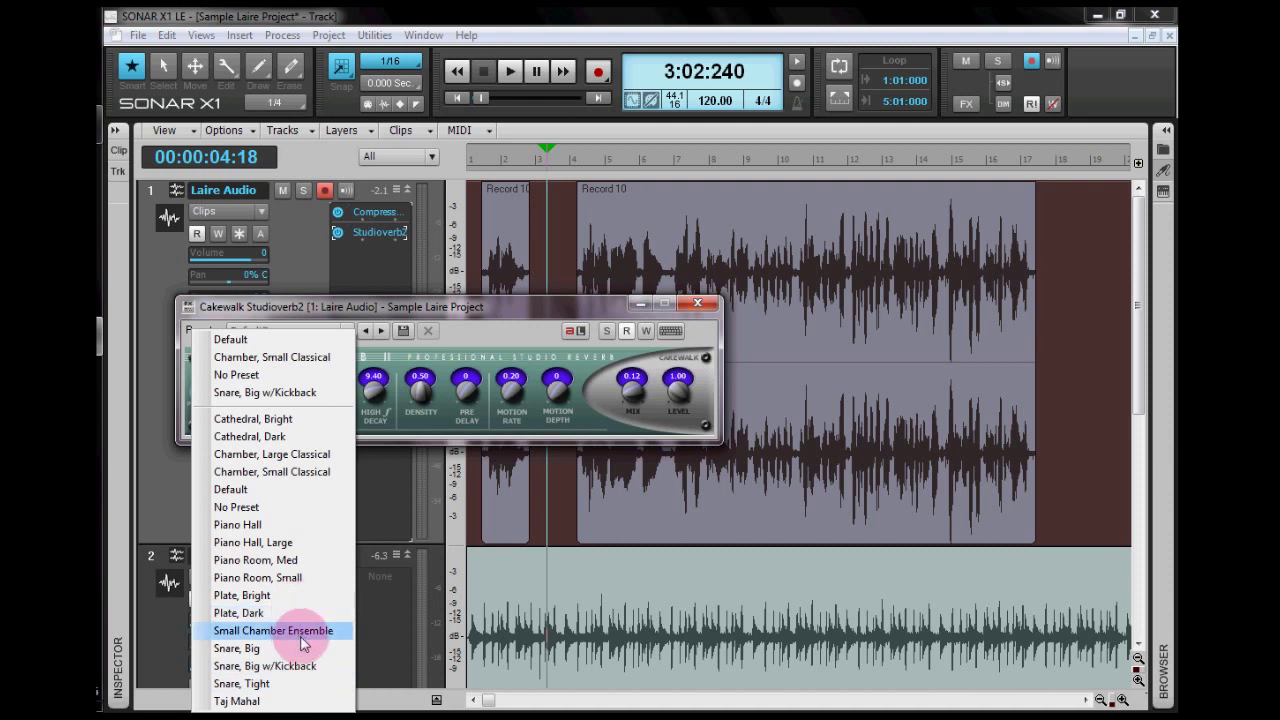
left_click(704, 302)
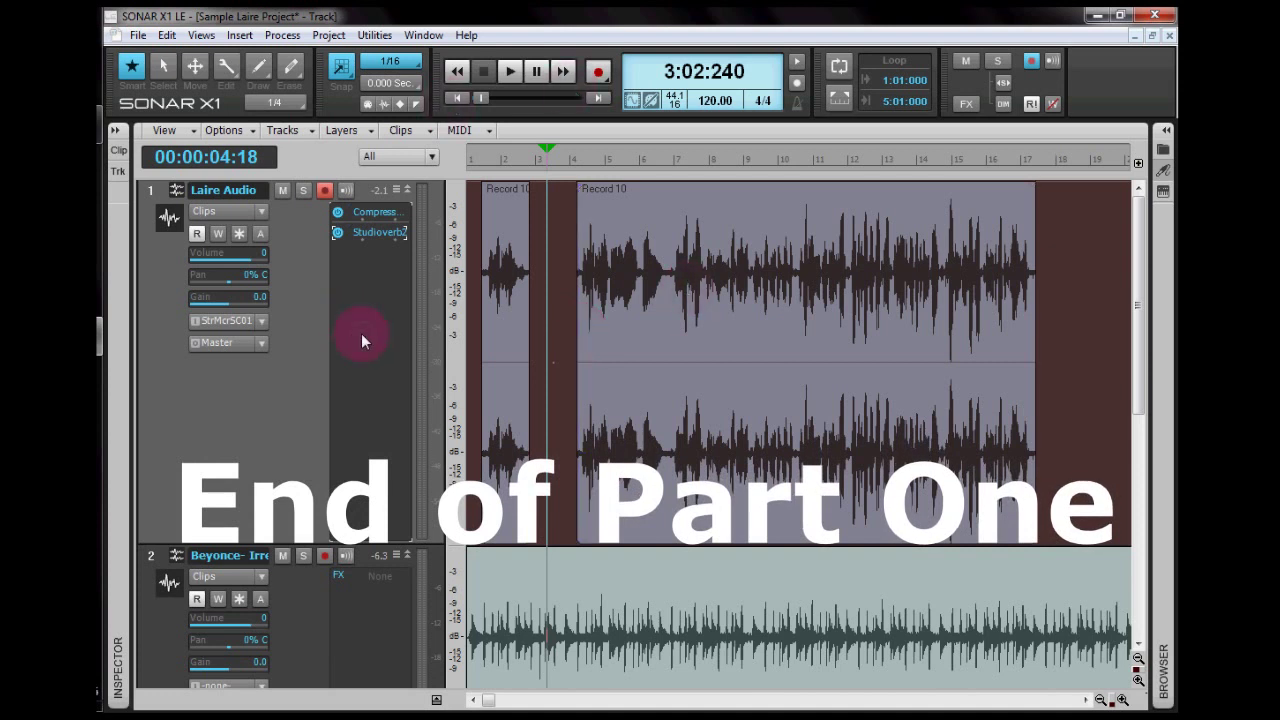
left_click(458, 99)
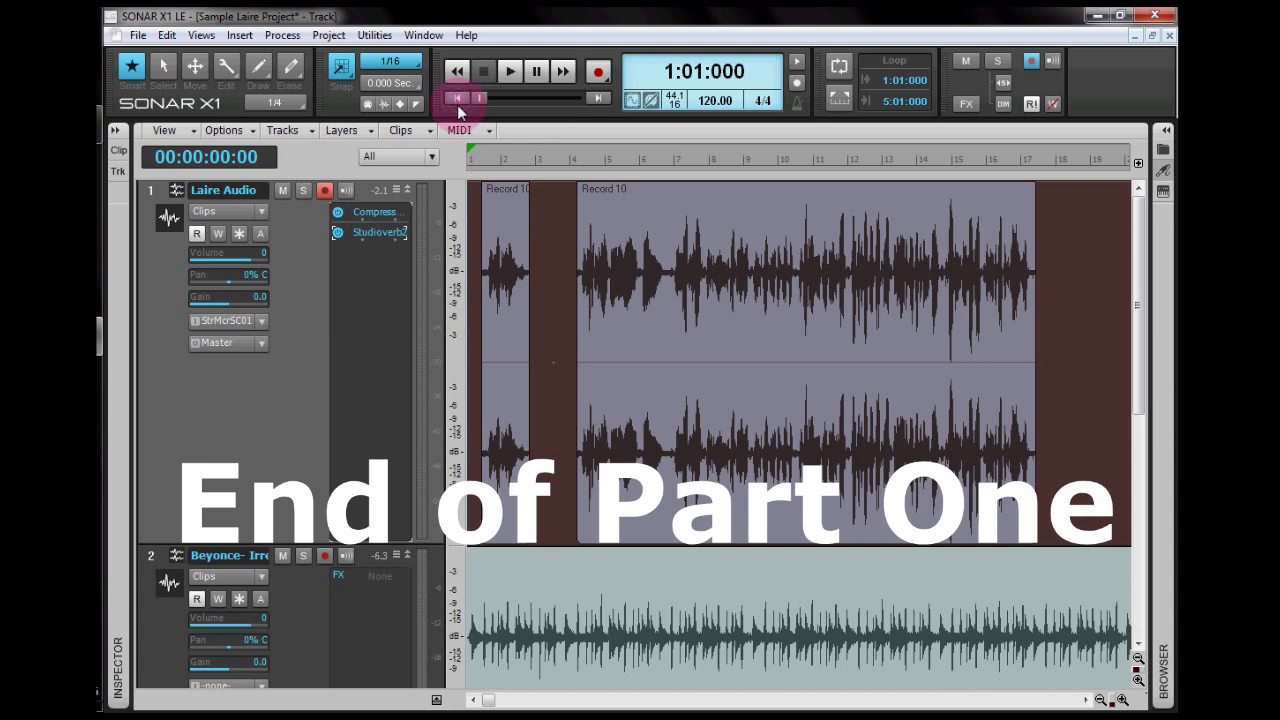